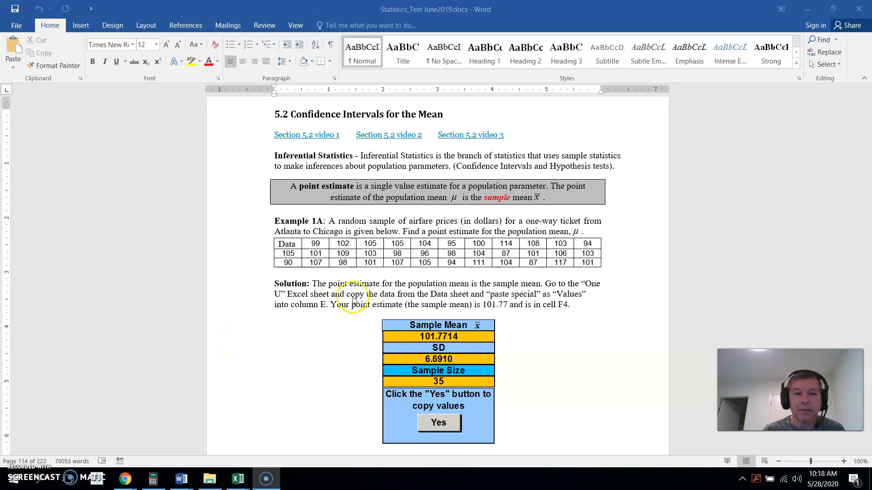
Review Example 1A in the Word document and return to the ESP4 workbook in the browser
click(126, 480)
click(184, 429)
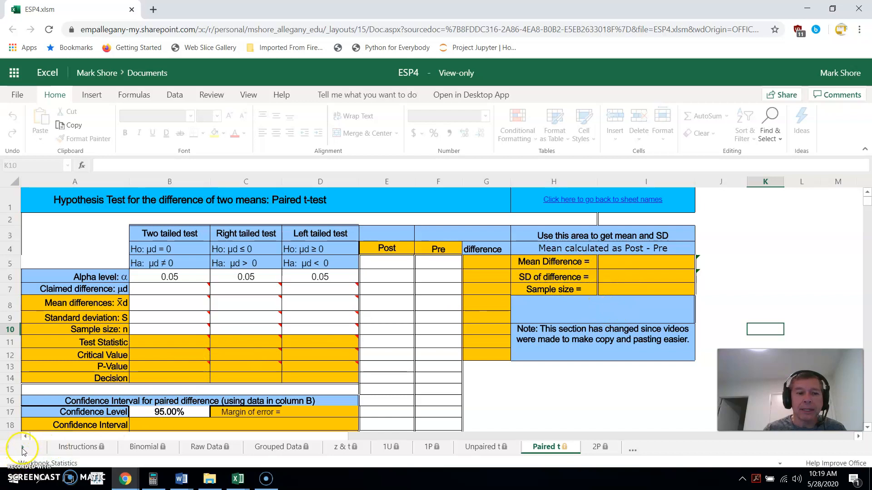
click(182, 479)
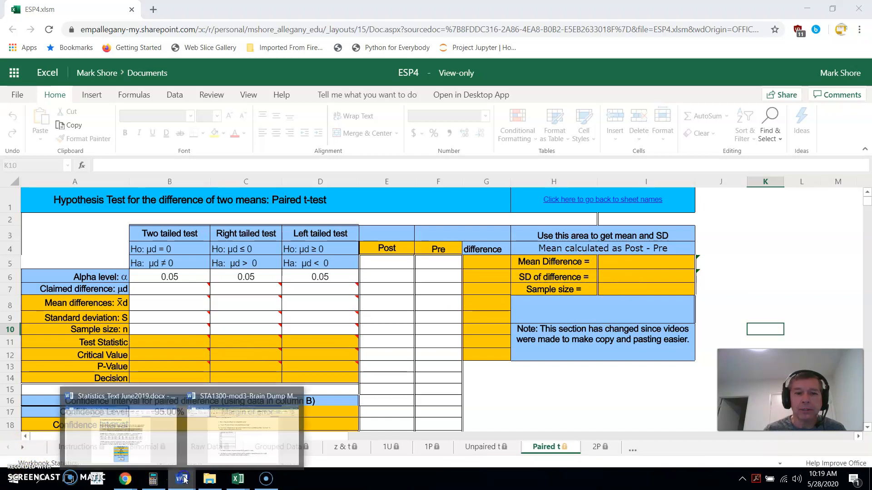
click(168, 427)
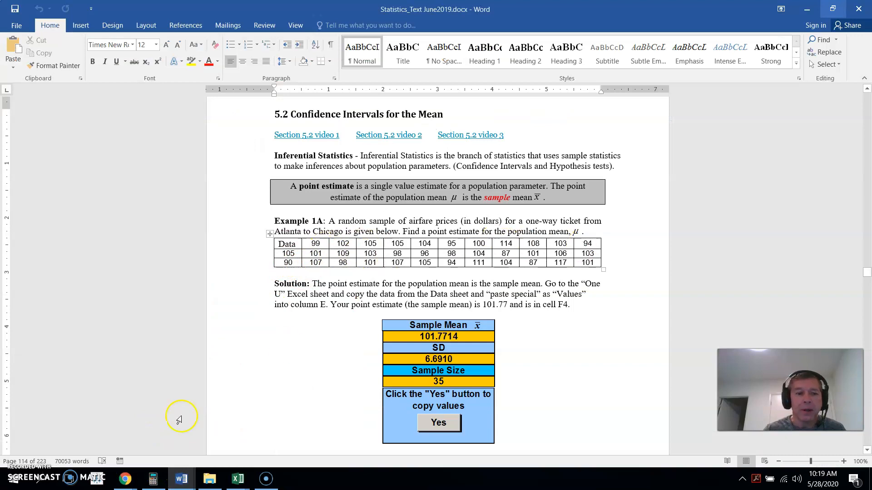
click(237, 479)
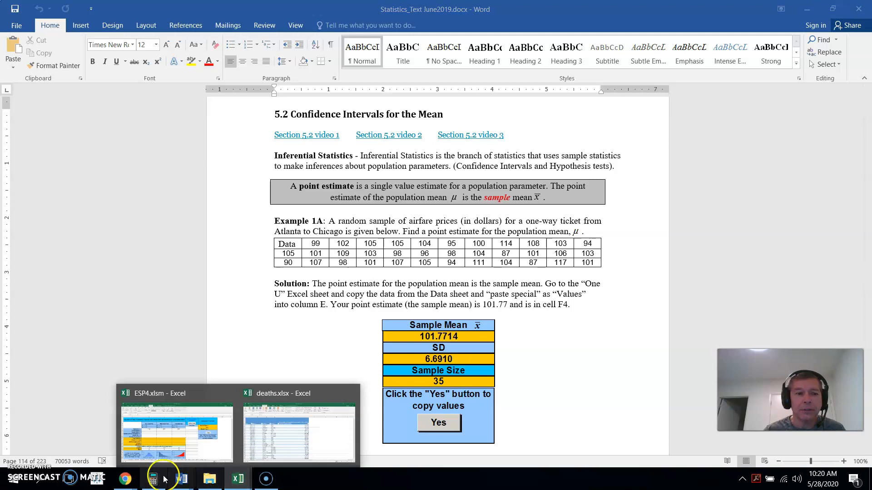
mouse_move(124, 480)
click(154, 435)
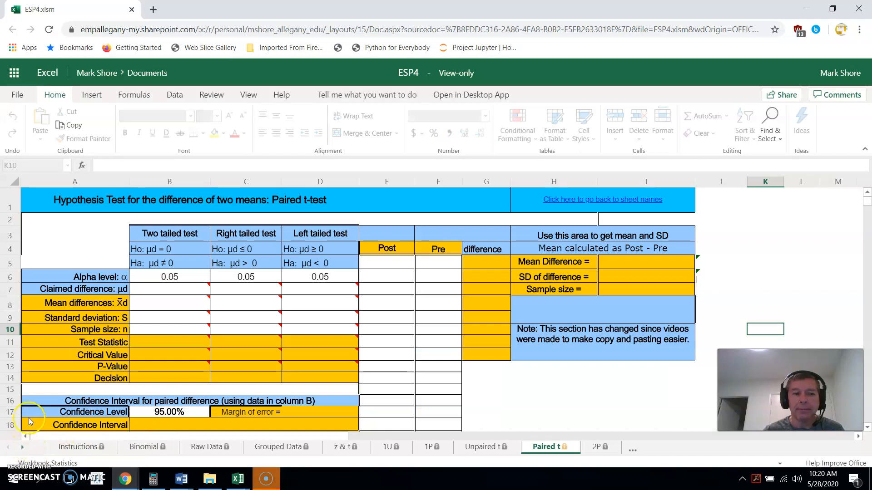
Scroll the sheet tabs to the end and open the Data sheet
click(23, 449)
click(22, 448)
click(23, 448)
click(23, 448)
click(23, 449)
click(23, 448)
click(23, 448)
click(23, 449)
click(23, 449)
click(22, 449)
click(22, 449)
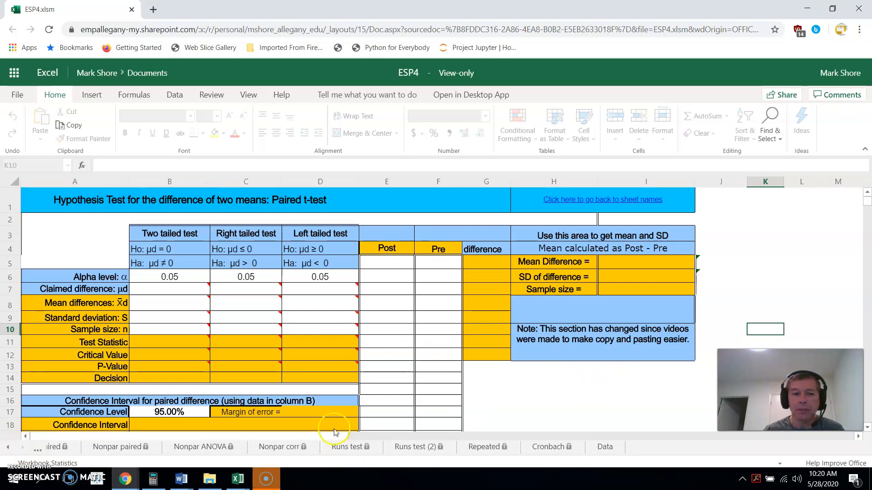
click(603, 444)
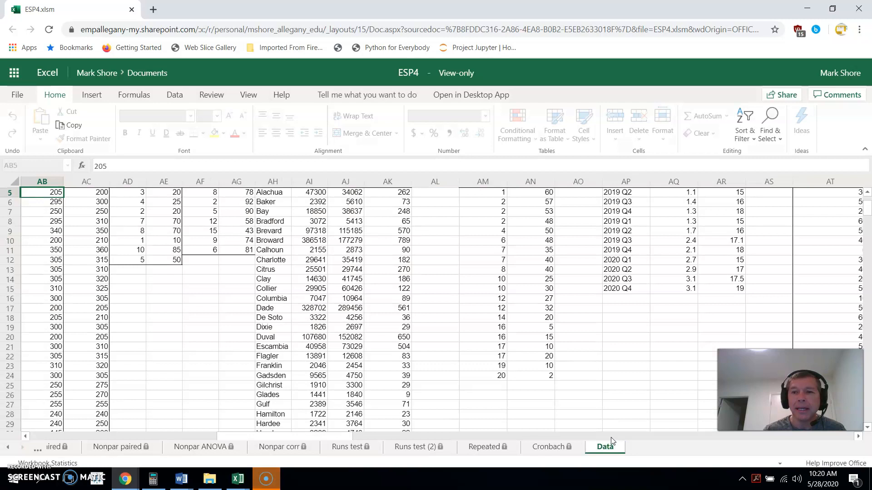
Select the Section 5.2 Air flight data in column P from P4 down to the last value
click(868, 194)
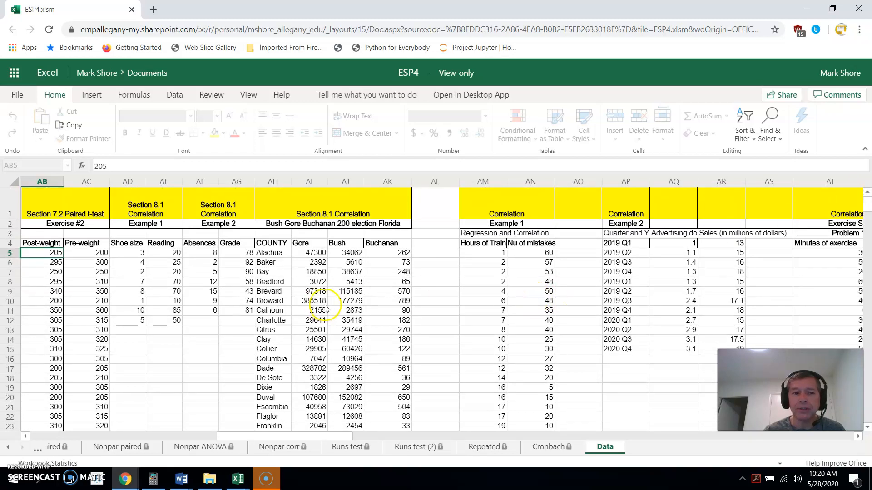
key(Left)
key(Left)
key(Left)
key(Left)
key(Left)
key(Left)
key(Left)
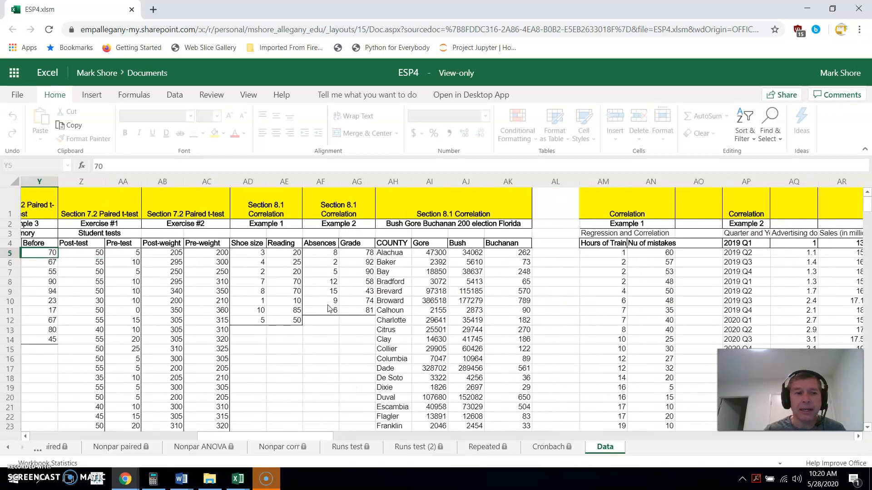
key(Left)
key(Left)
key(Left)
key(Left)
key(Left)
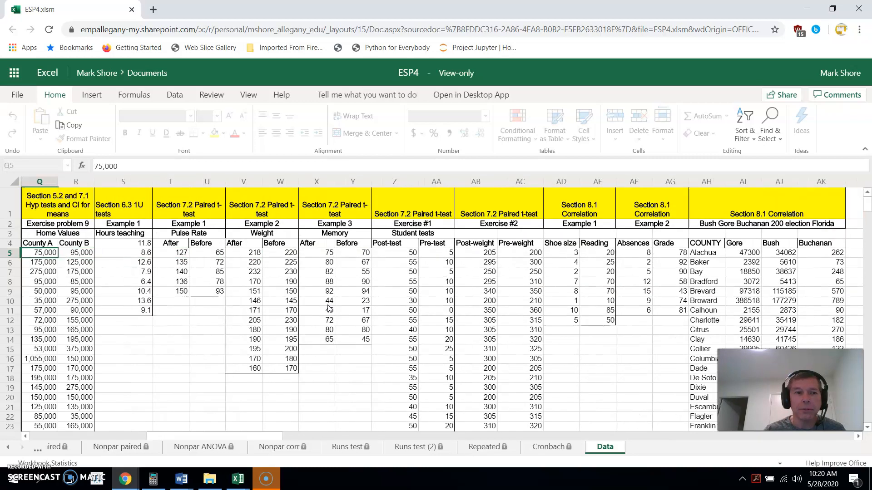
key(Left)
key(Left)
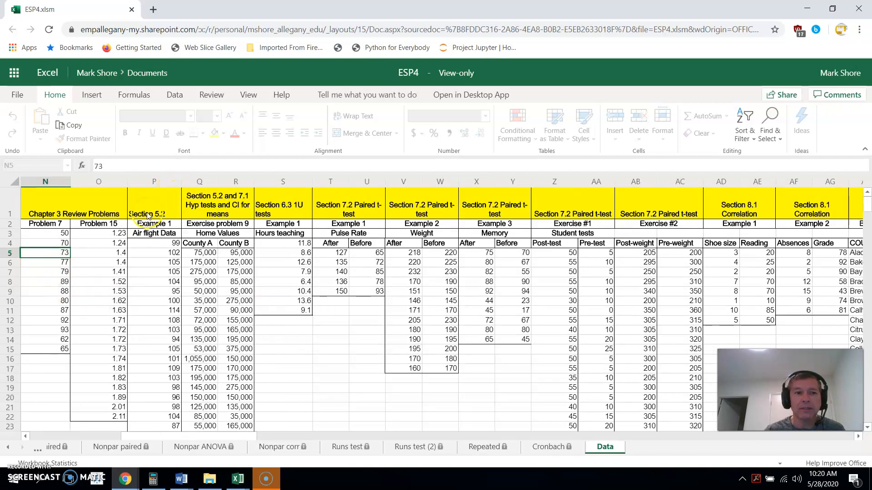
click(167, 247)
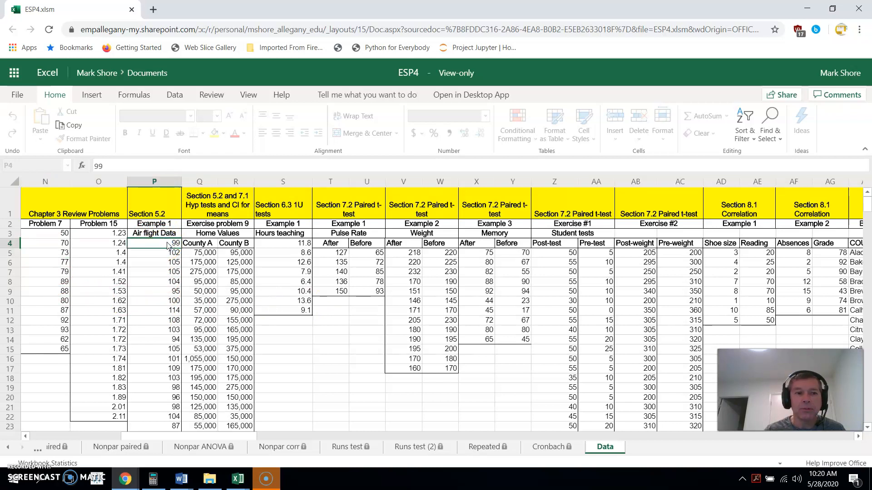
mouse_move(163, 240)
mouse_down()
mouse_move(175, 425)
mouse_move(164, 246)
mouse_up()
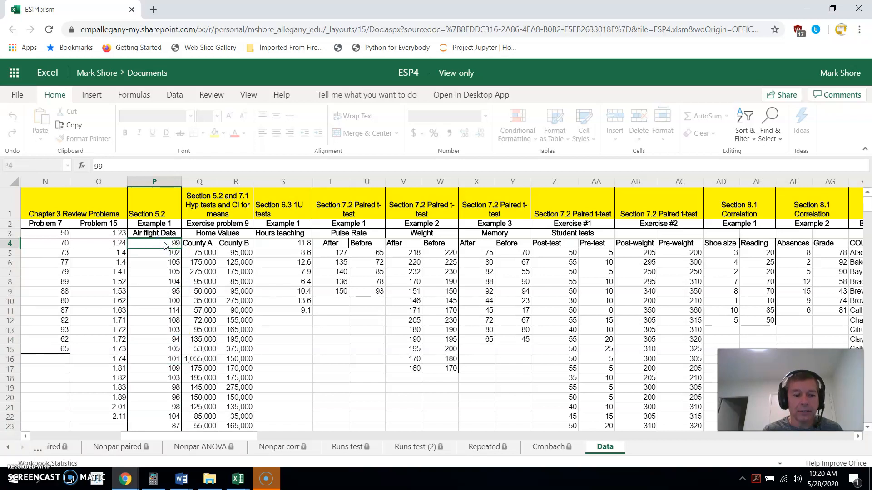
key(ctrl+shift+Down)
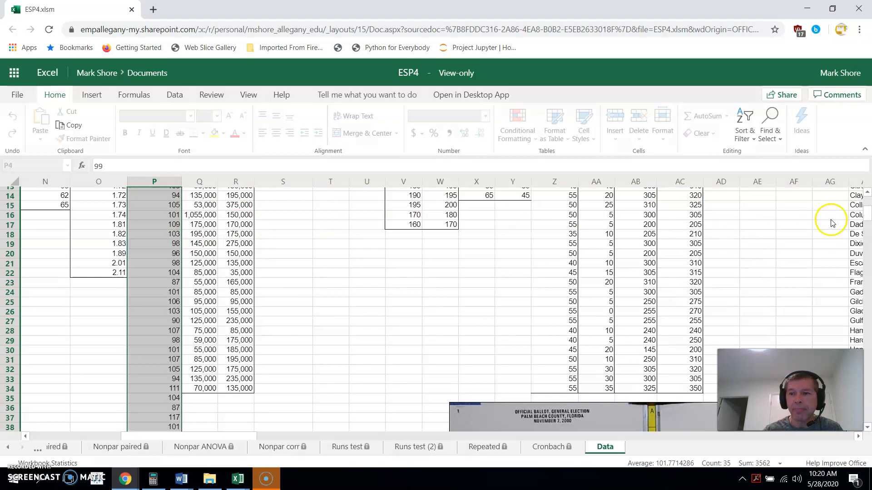
Copy the selected airfare data
scroll(867, 213, down, 5)
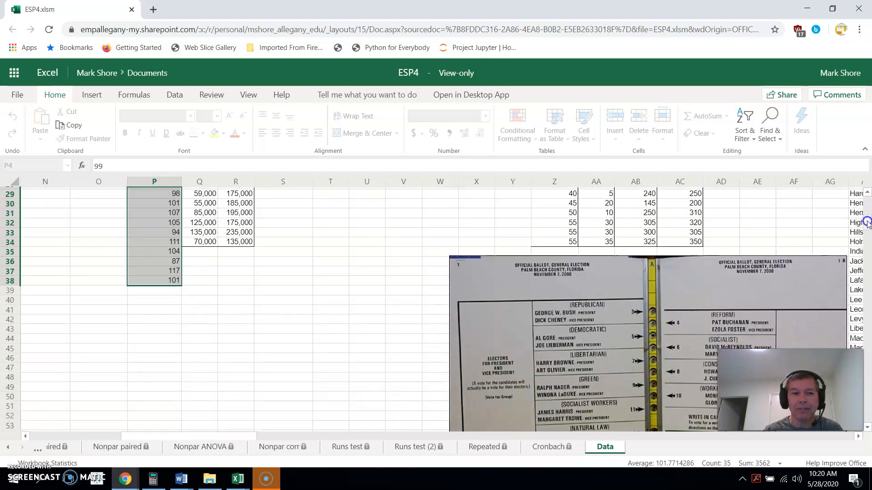
scroll(866, 205, up, 9)
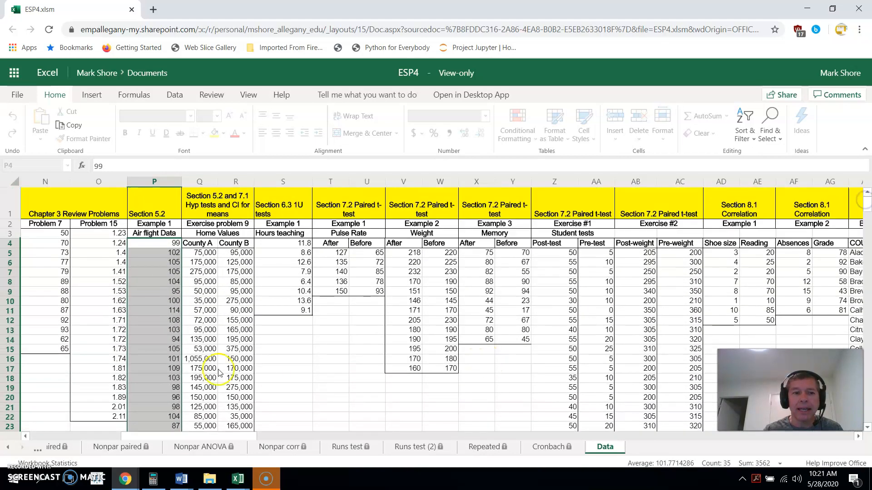
right_click(148, 340)
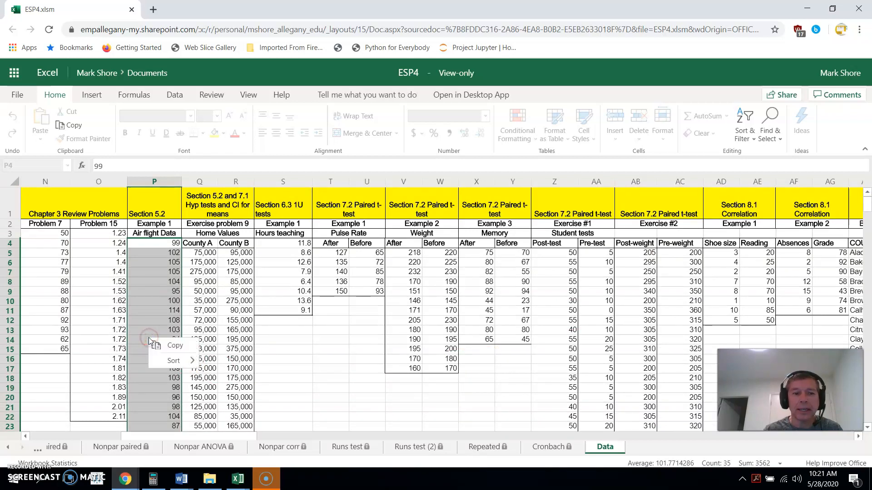
click(165, 347)
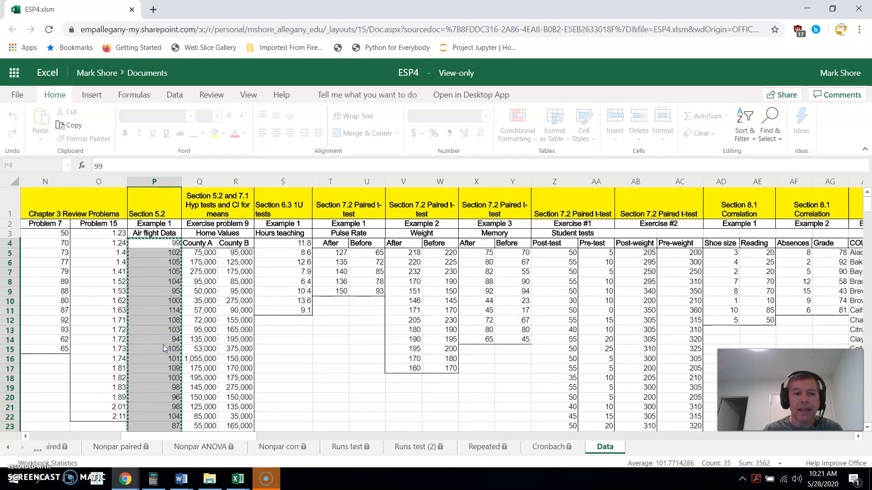
Scroll the sheet tabs back and open the 1U sheet
click(8, 449)
click(8, 448)
click(8, 449)
click(8, 449)
click(8, 448)
click(7, 448)
click(8, 448)
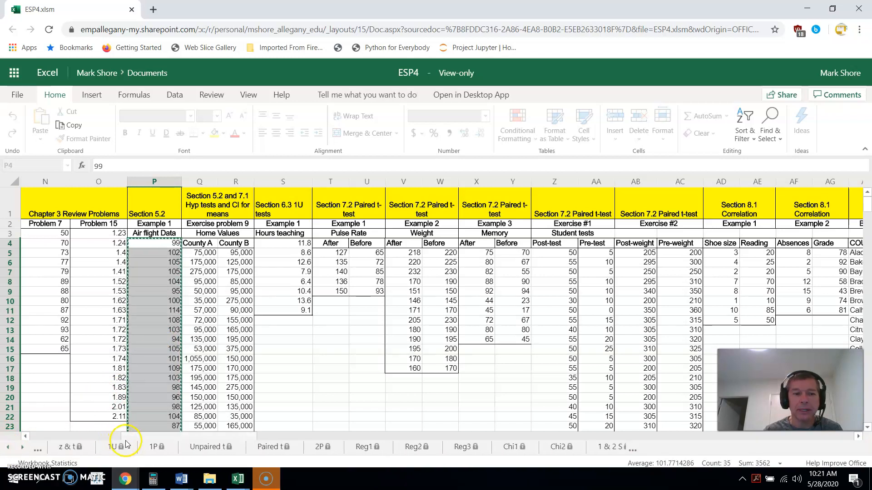
click(114, 448)
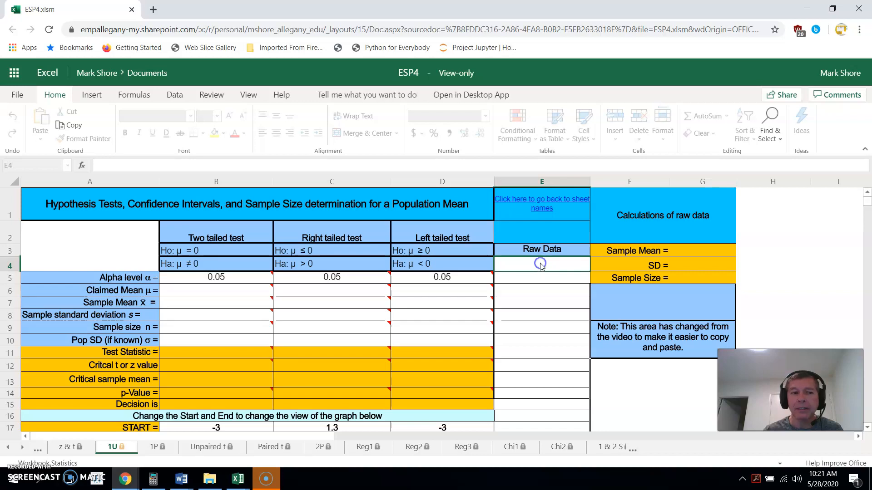
Try to paste the data into the Raw Data cell E4
right_click(541, 266)
click(531, 262)
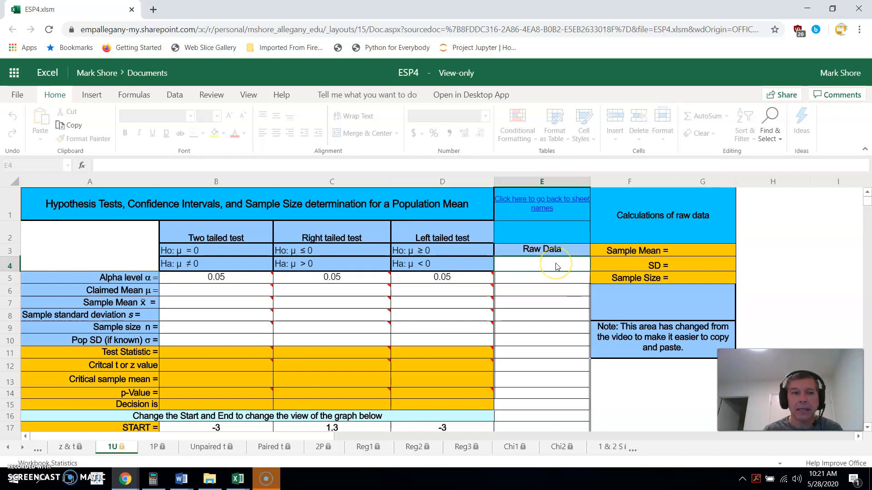
right_click(532, 267)
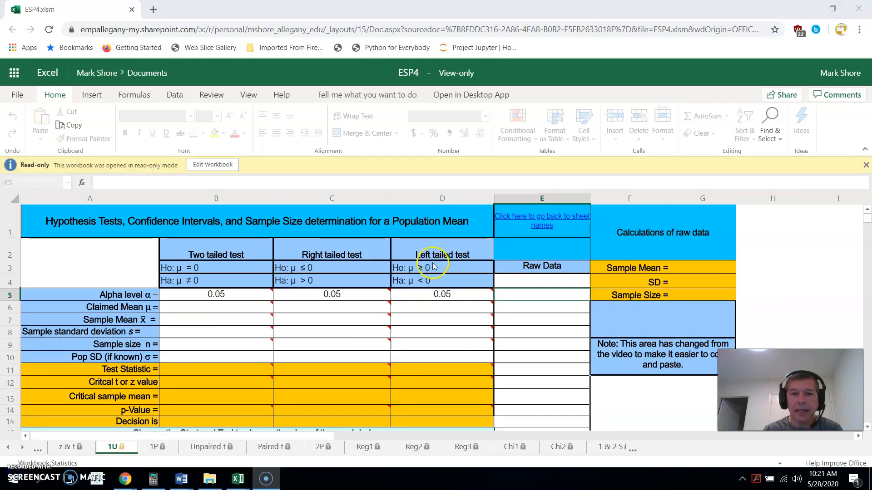
click(546, 281)
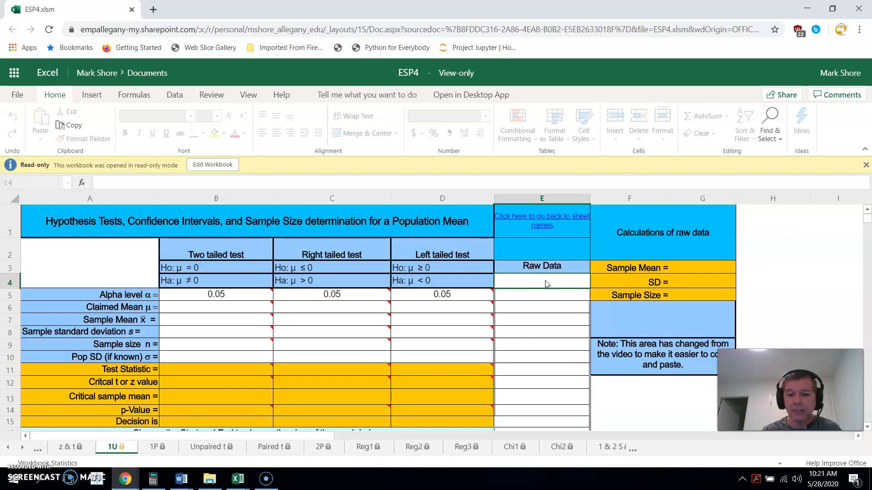
key(Return)
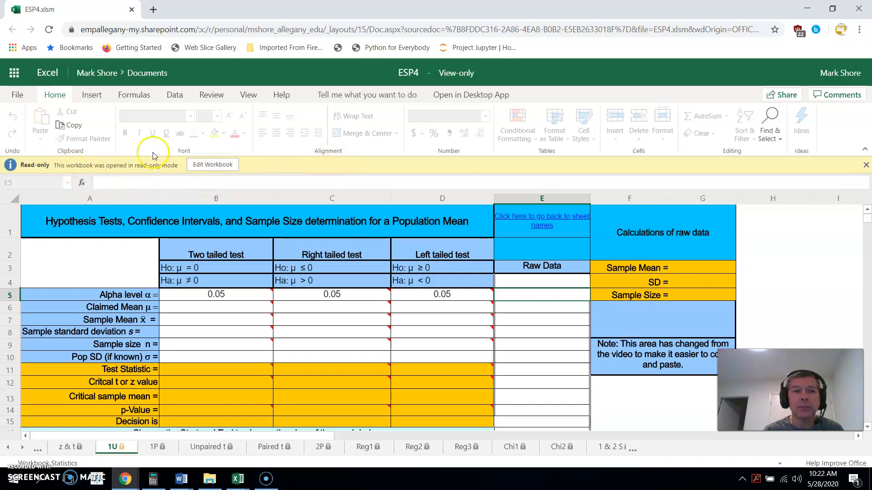
Edit a copy of the workbook named ESP4, replacing the existing file, and dismiss the links notice
click(204, 165)
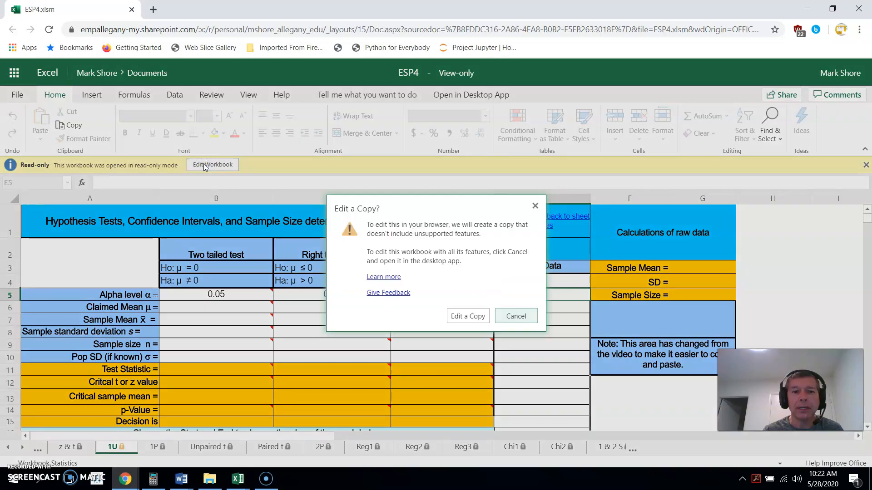
click(464, 317)
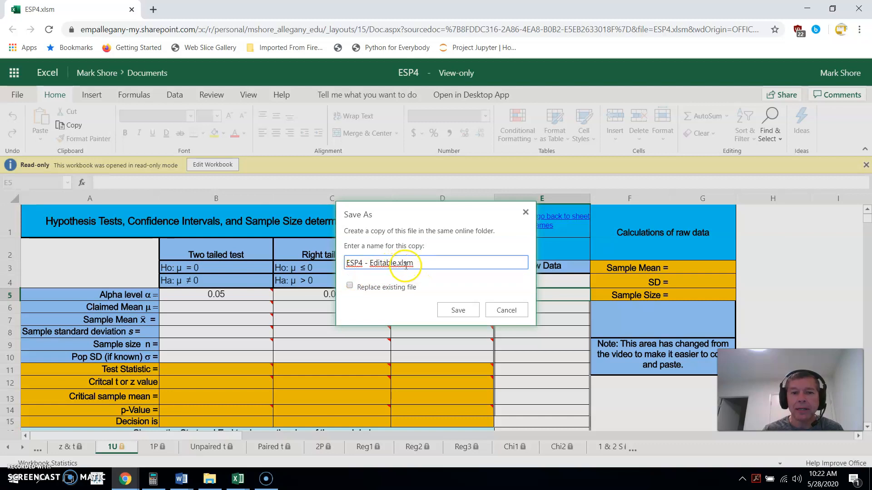
key(BackSpace)
key(BackSpace)
key(BackSpace)
key(BackSpace)
key(BackSpace)
key(BackSpace)
key(BackSpace)
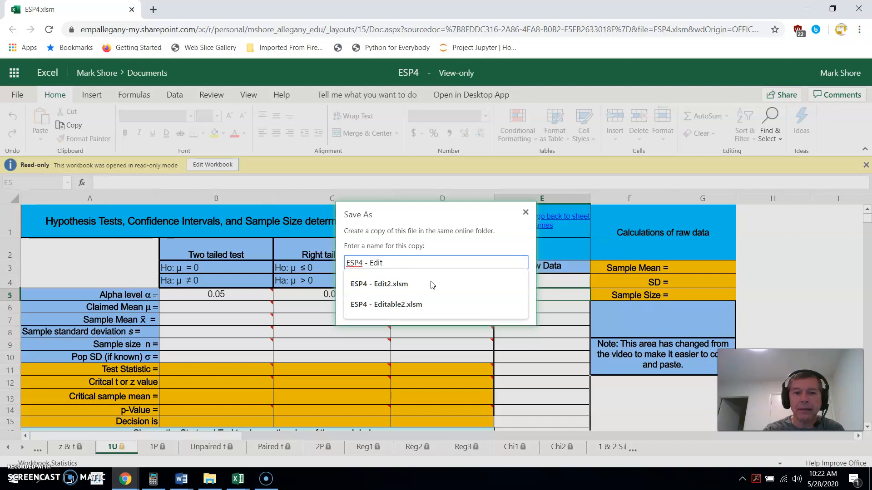
key(BackSpace)
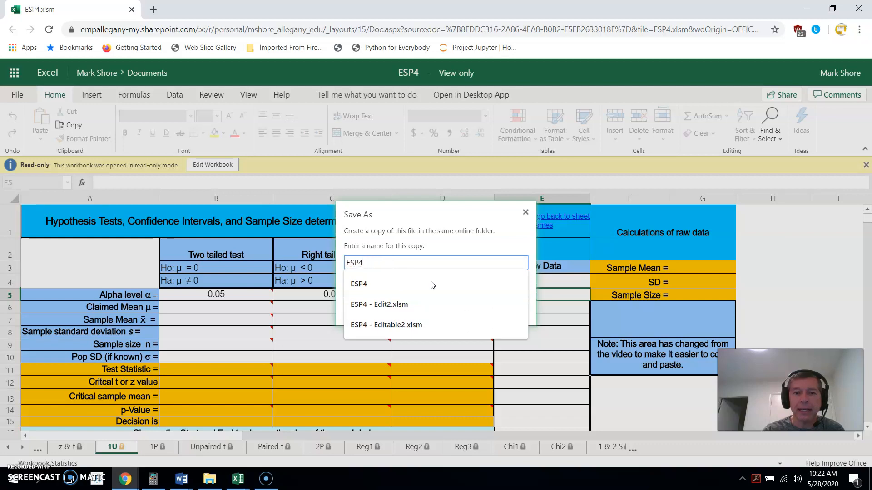
click(379, 284)
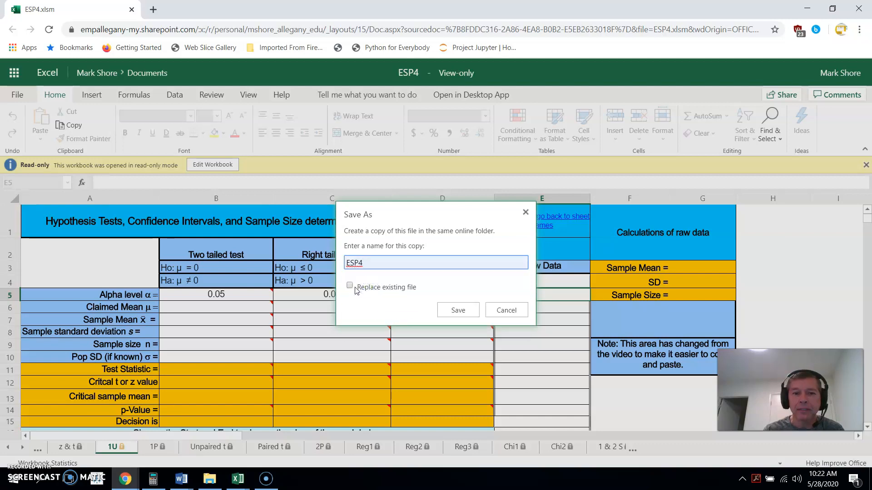
click(349, 286)
click(468, 313)
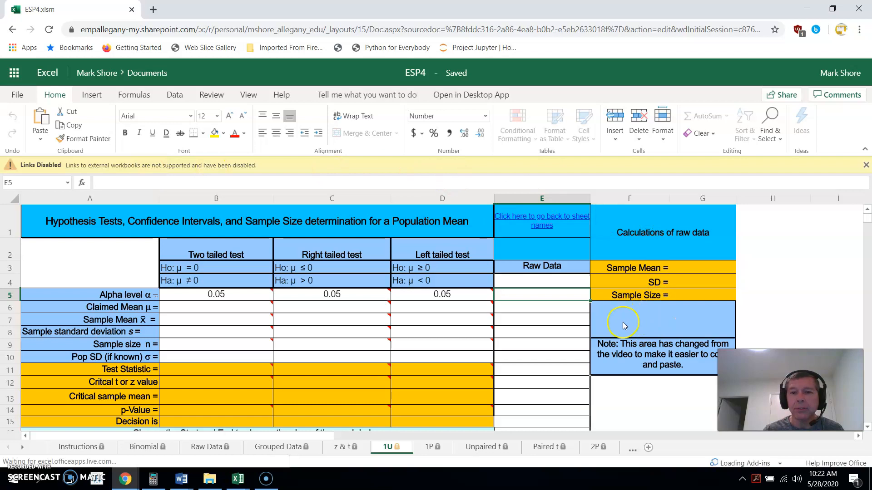
click(866, 166)
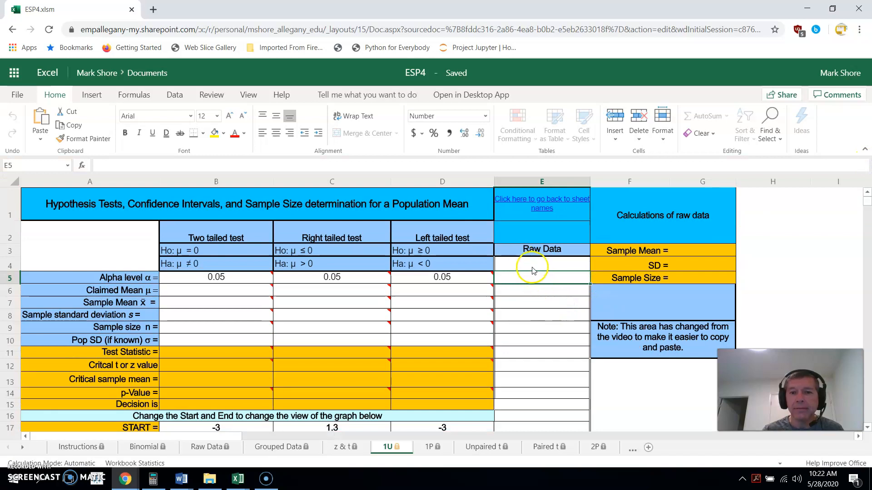
Enter 2 in Raw Data cell E4 and delete it again
click(528, 265)
text(2)
key(Return)
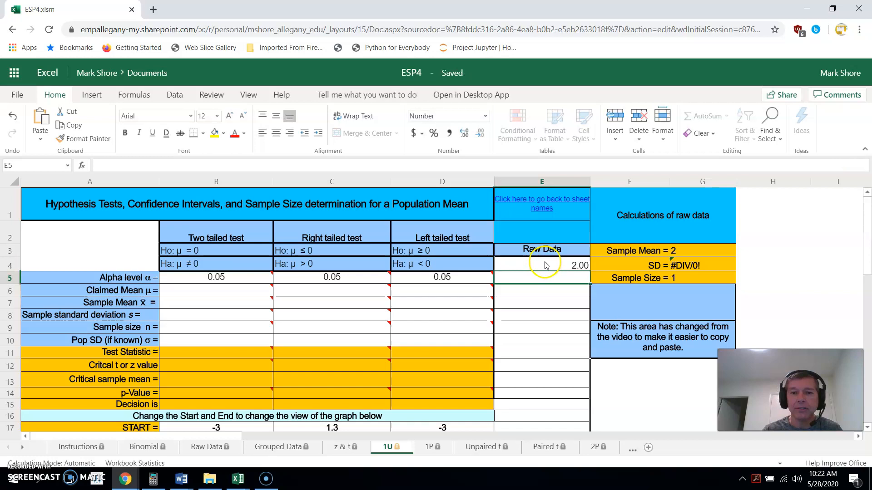
click(546, 266)
key(Delete)
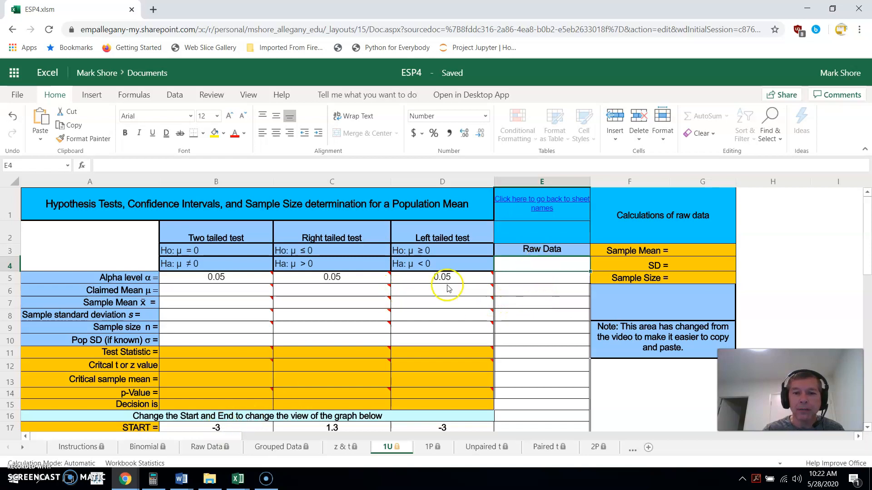
Paste the copied airfare data as values into Raw Data cell E4
click(520, 265)
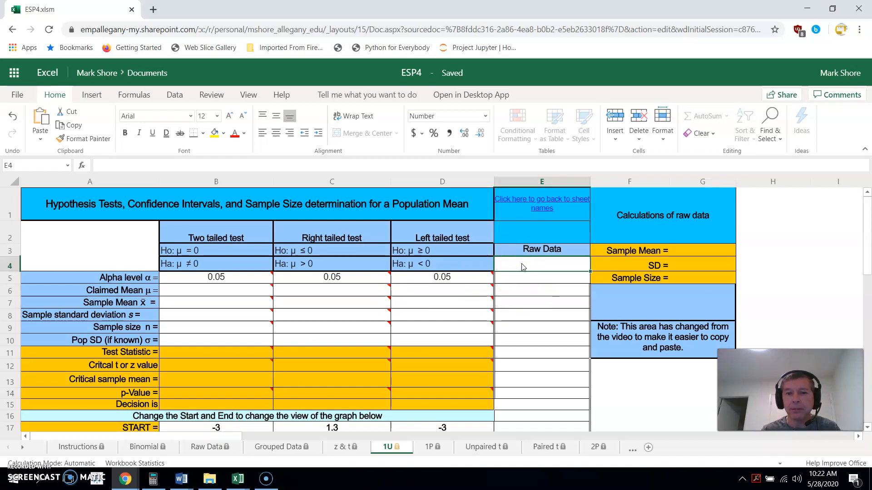
right_click(524, 266)
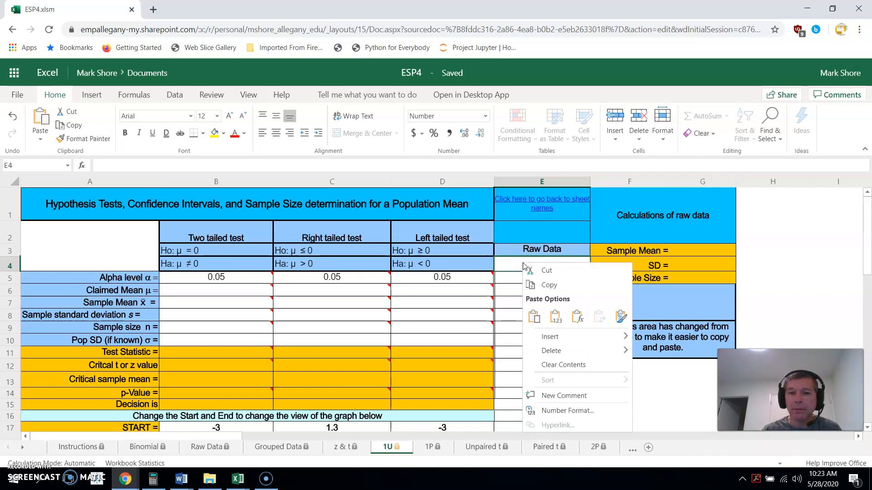
click(557, 318)
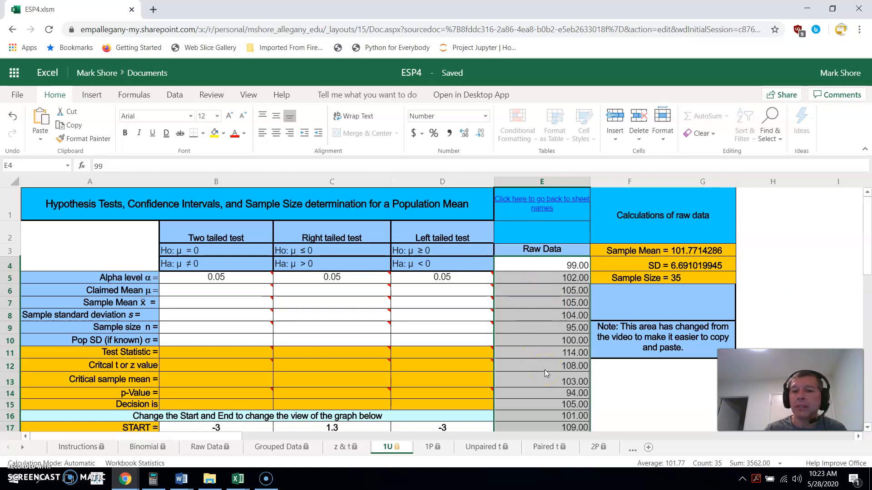
Examine the formulas behind the sample mean, SD and sample size calculations
click(706, 275)
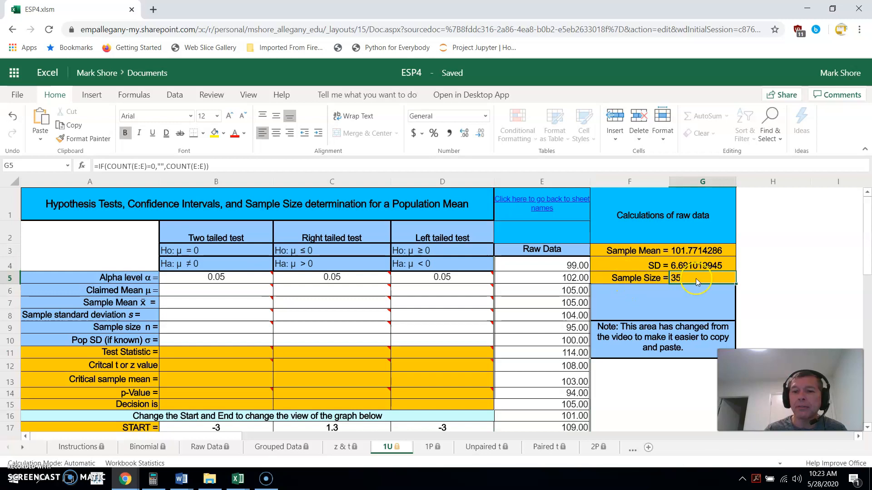
click(688, 249)
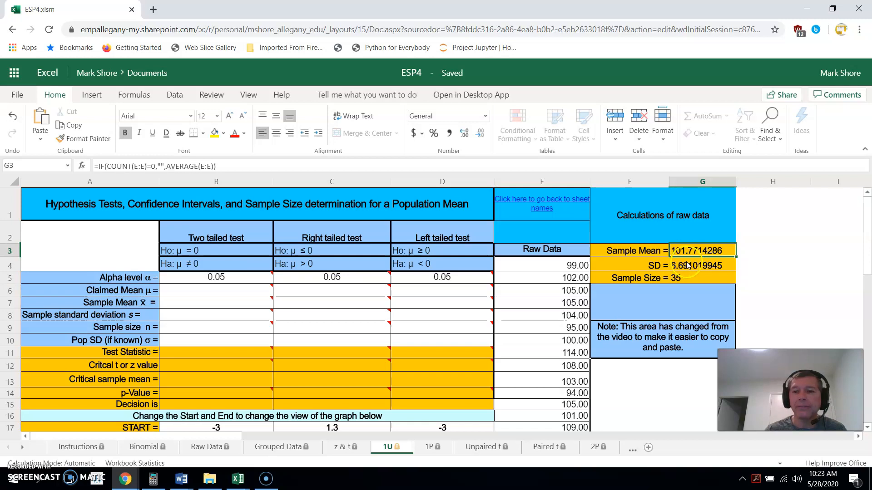
click(688, 266)
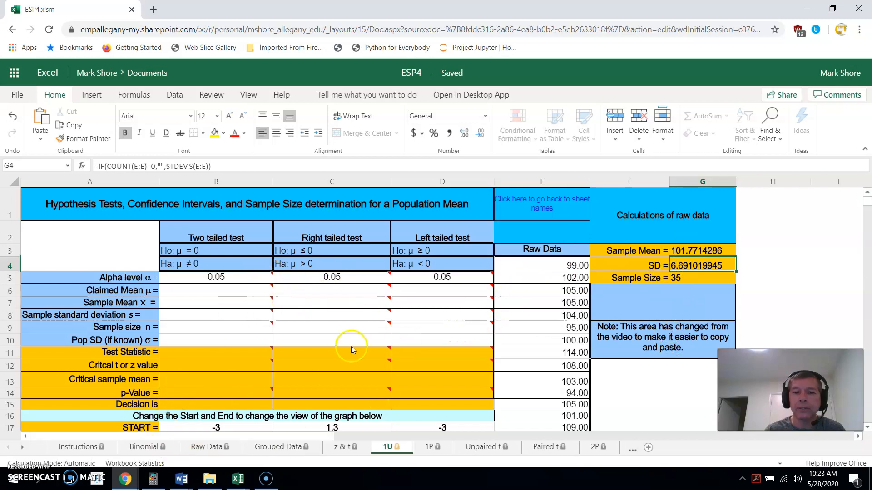
click(695, 251)
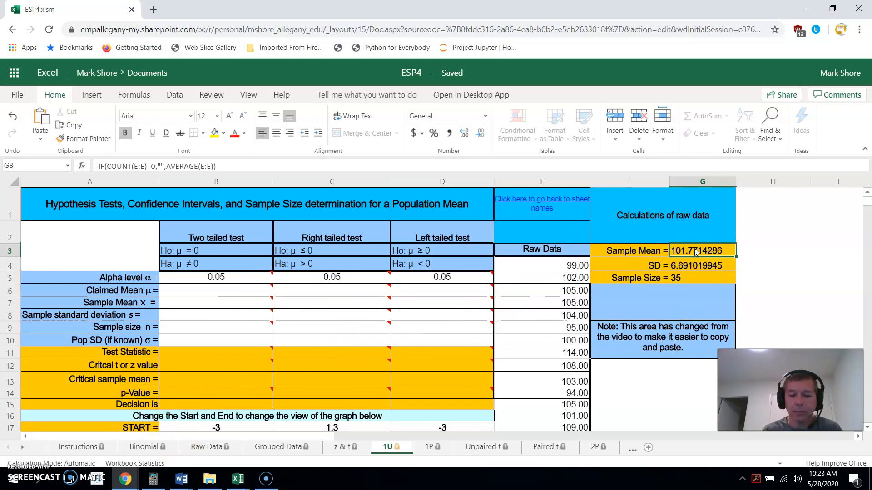
Copy the sample mean, SD and sample size results in G3:G5
key(shift+Down)
key(shift+Down)
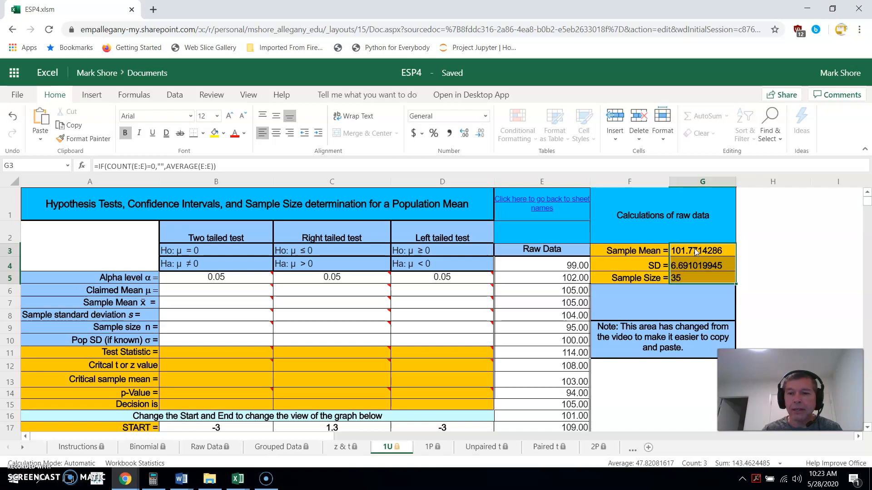
click(695, 251)
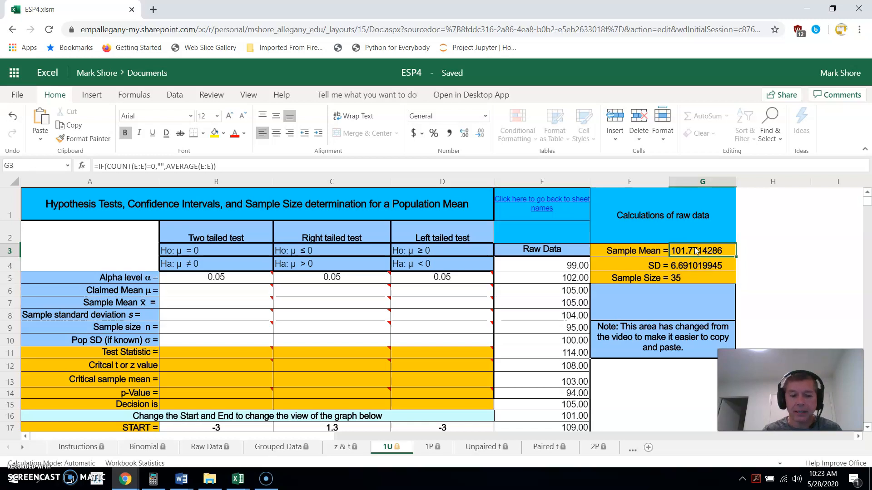
key(shift+Down)
key(shift+Down)
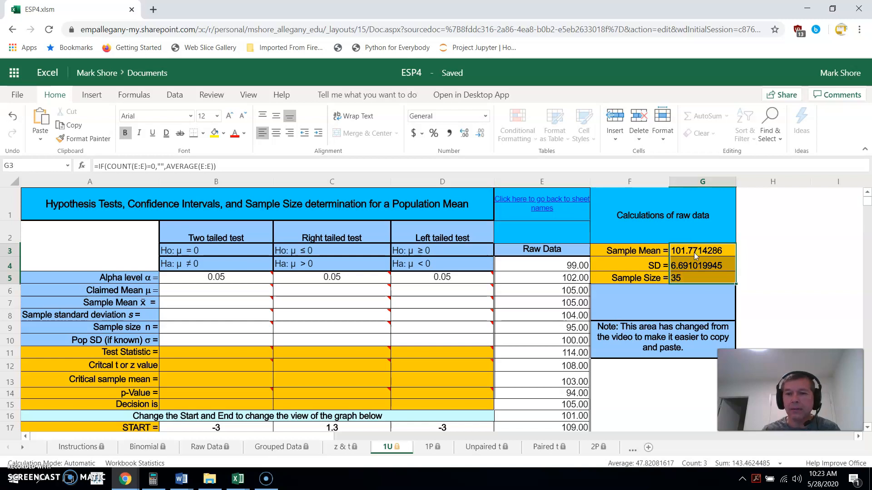
right_click(694, 258)
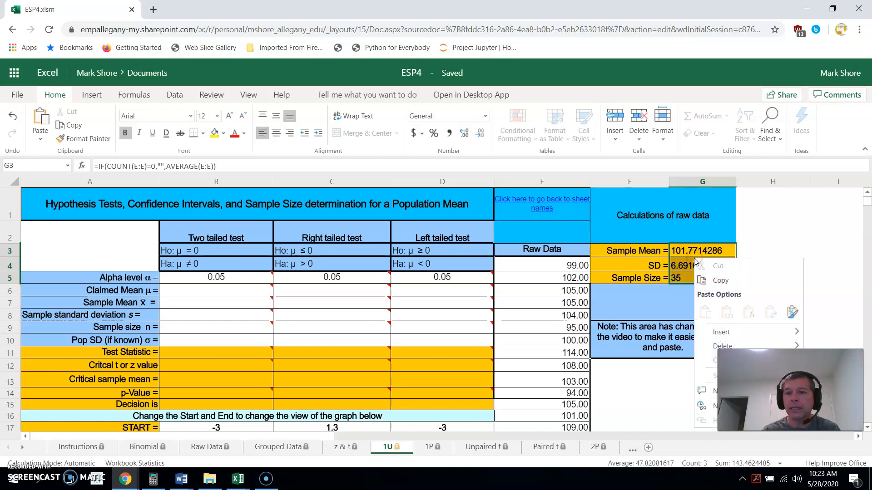
click(714, 282)
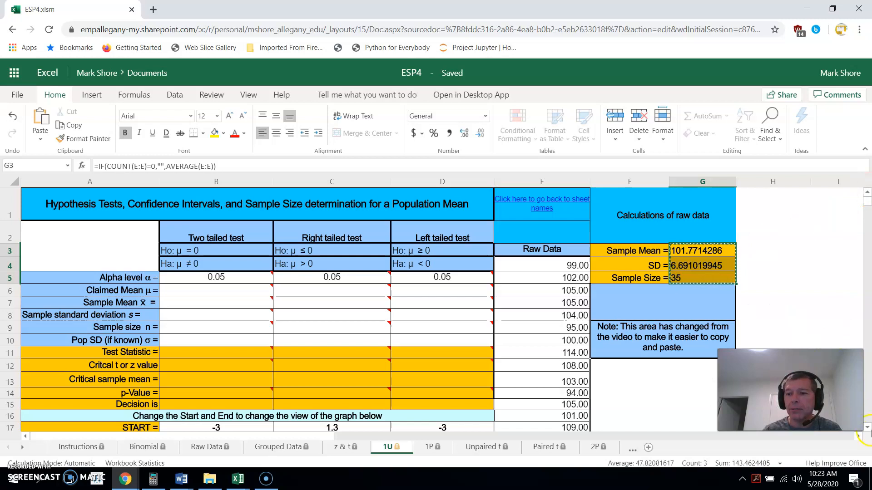
Paste the copied statistics as values into the Sample mean cell B27 of the confidence interval section
scroll(867, 430, down, 3)
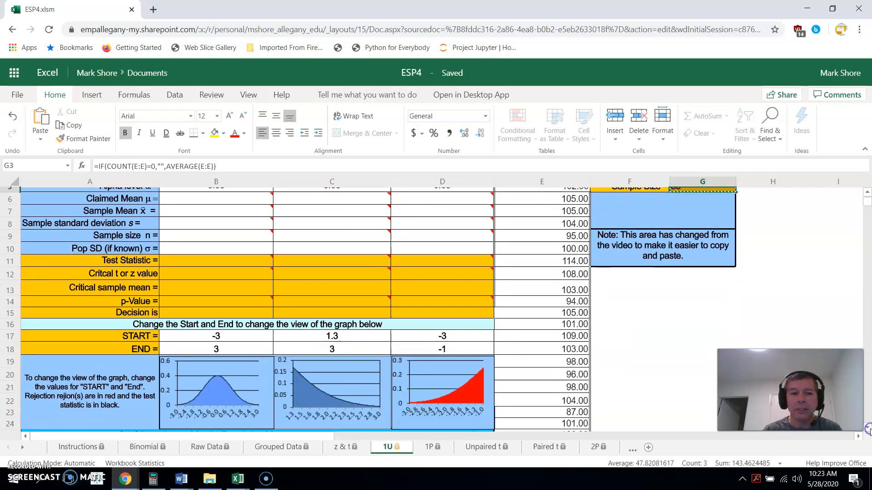
scroll(868, 429, down, 5)
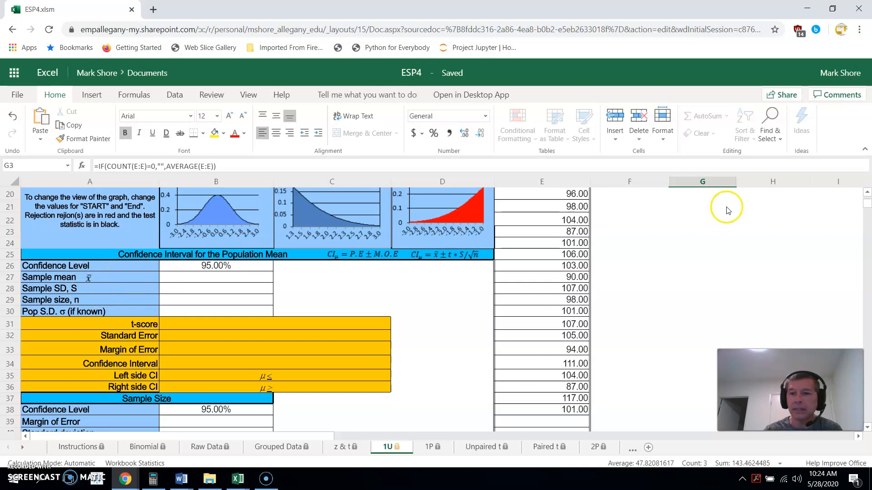
click(867, 193)
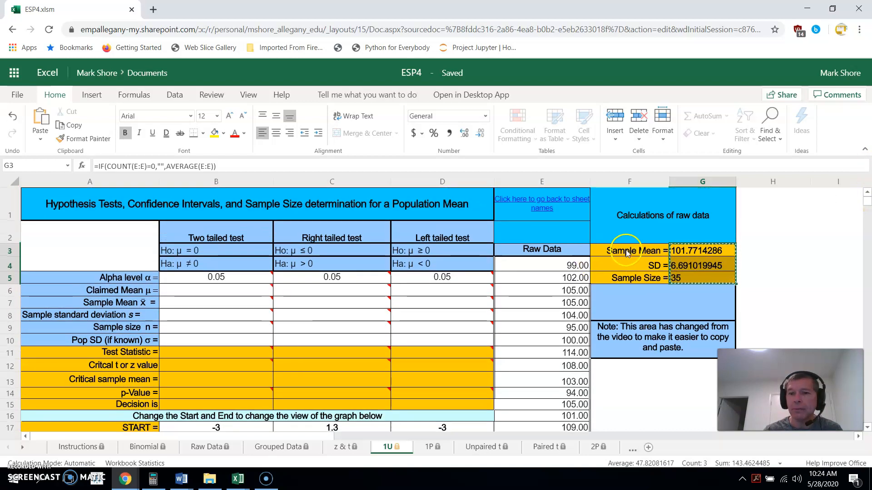
click(867, 427)
click(868, 427)
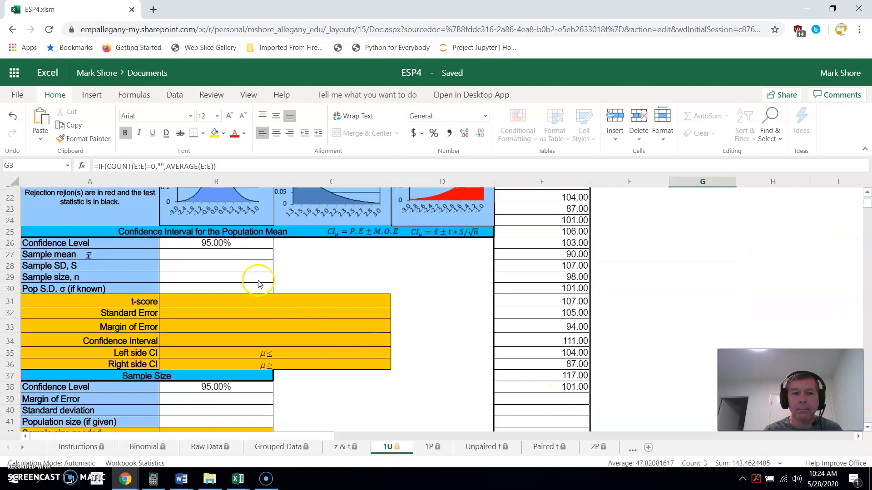
click(205, 254)
right_click(209, 254)
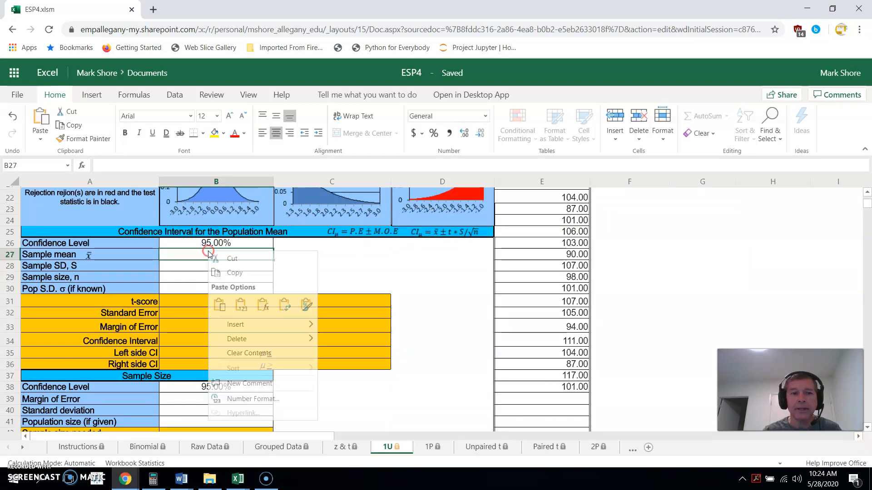
click(241, 305)
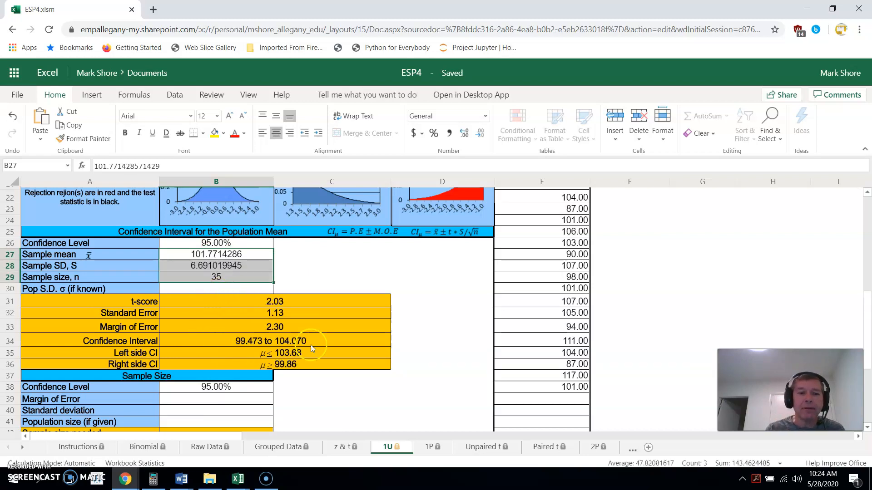
click(243, 255)
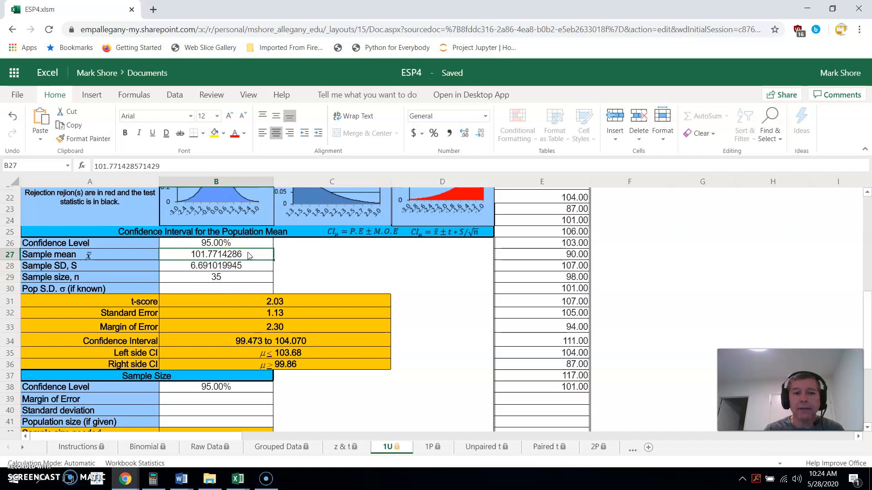
click(221, 257)
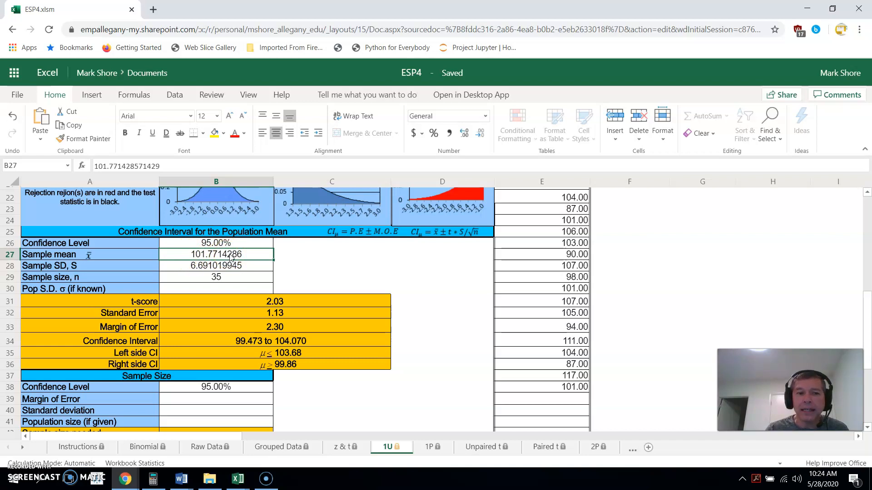
click(246, 255)
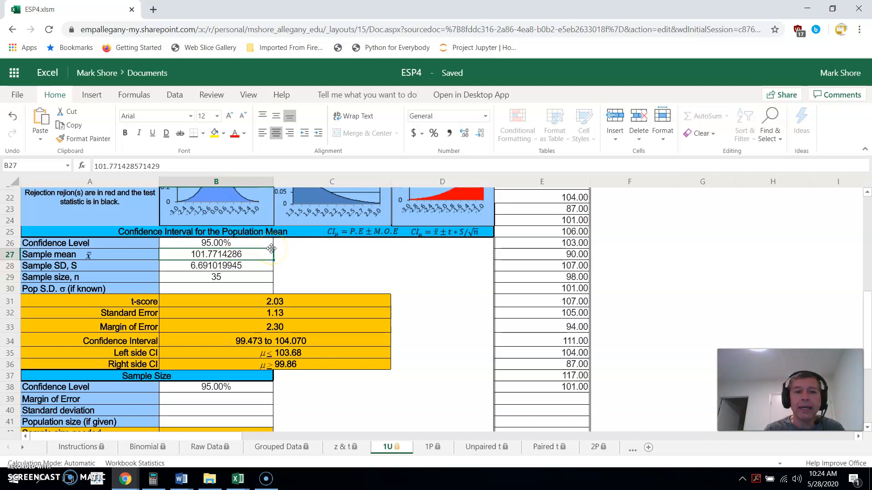
Review the confidence level choices in cell B26 and select 95.00%
click(238, 244)
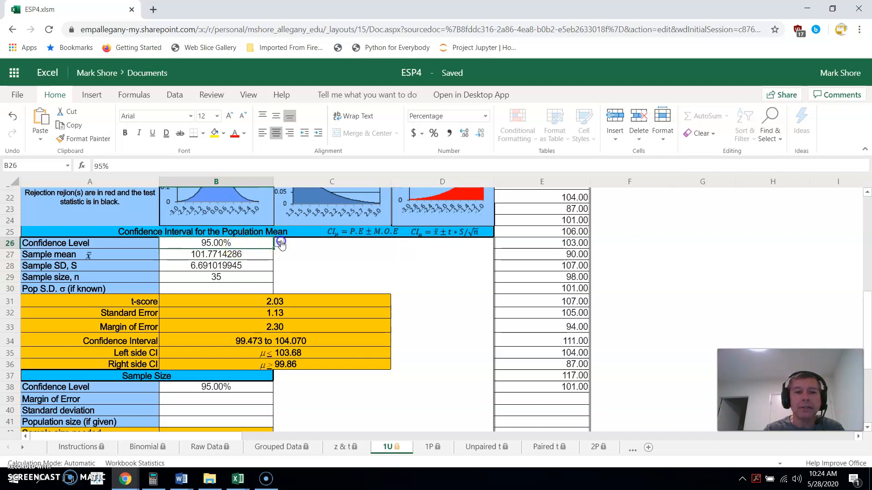
click(279, 243)
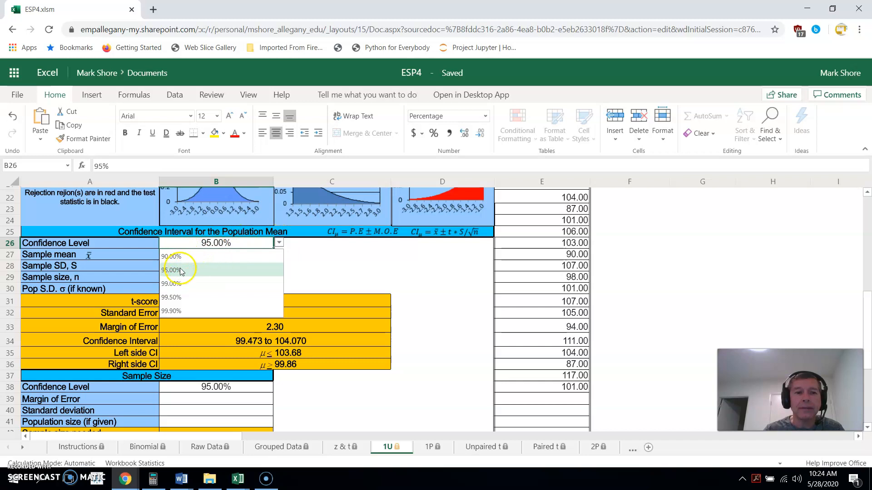
click(175, 295)
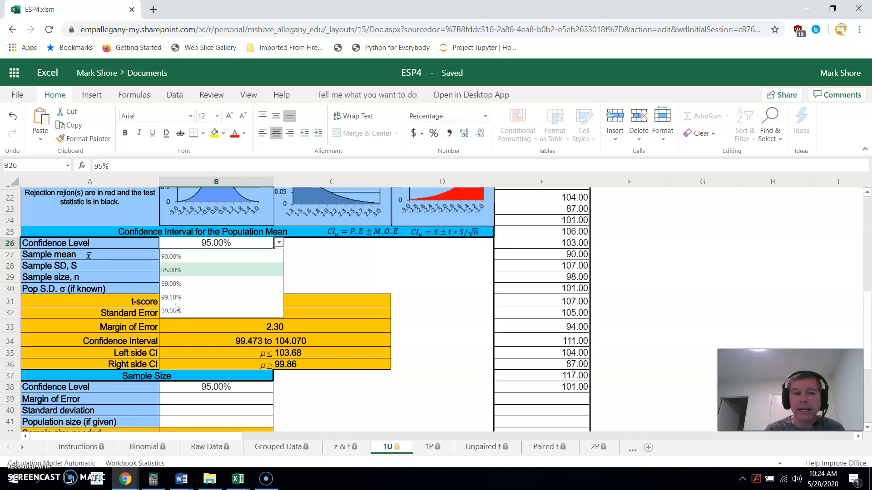
click(205, 243)
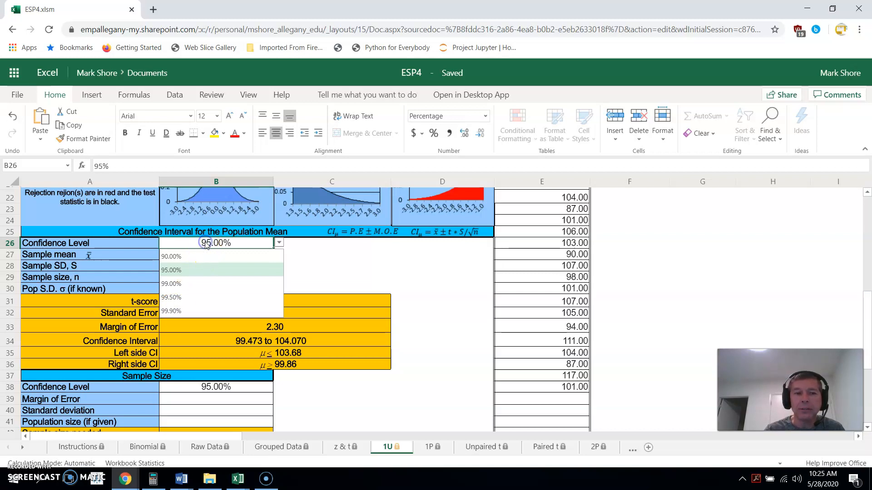
click(366, 270)
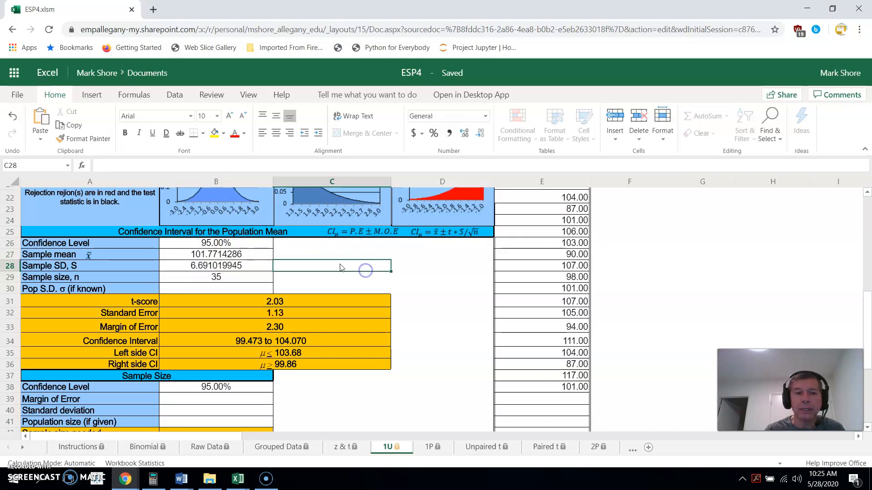
click(224, 243)
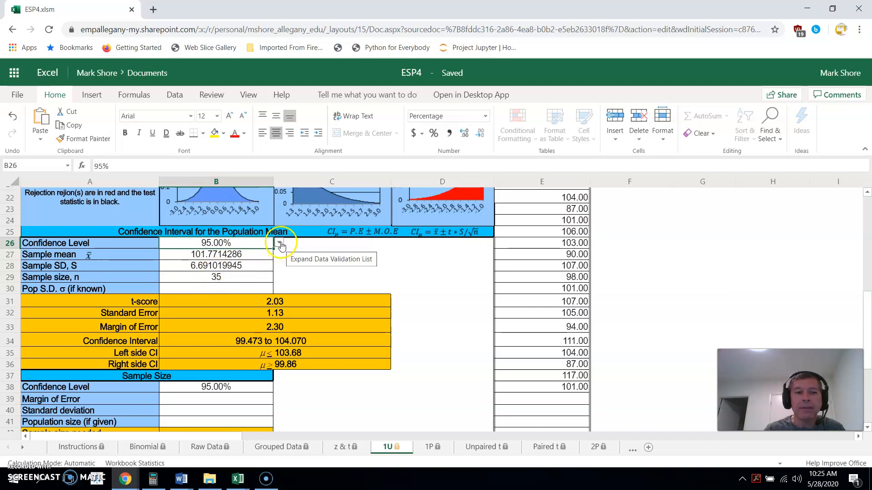
click(278, 243)
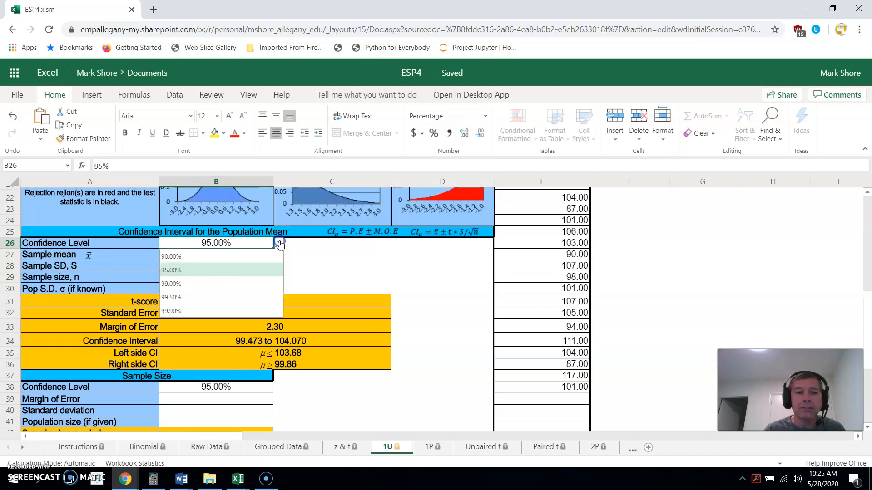
click(169, 270)
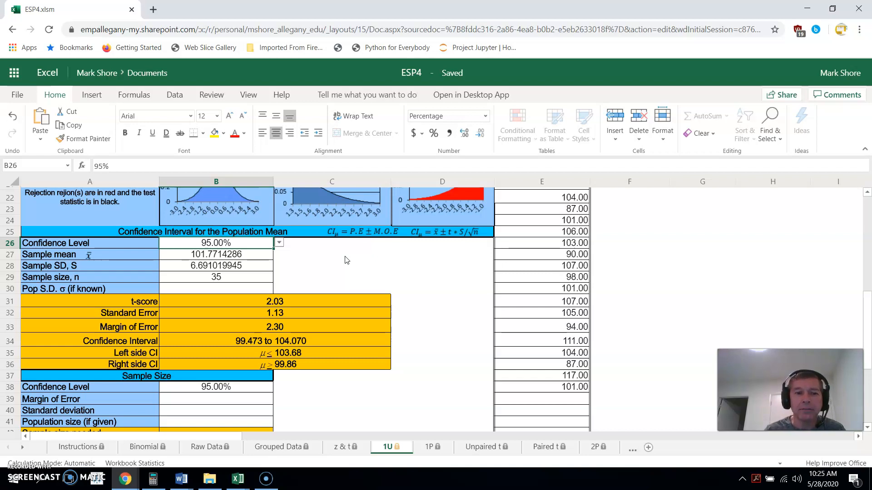
Examine the formulas behind the t-score and standard error results of the confidence interval
click(283, 300)
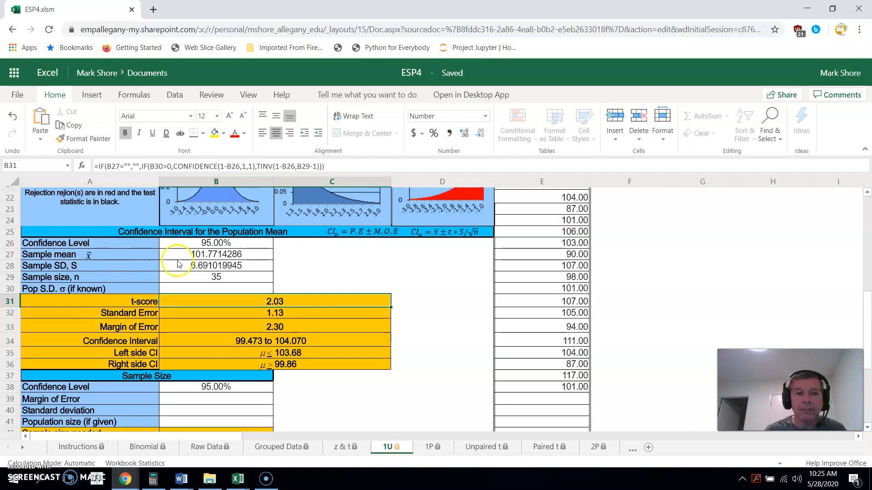
click(118, 301)
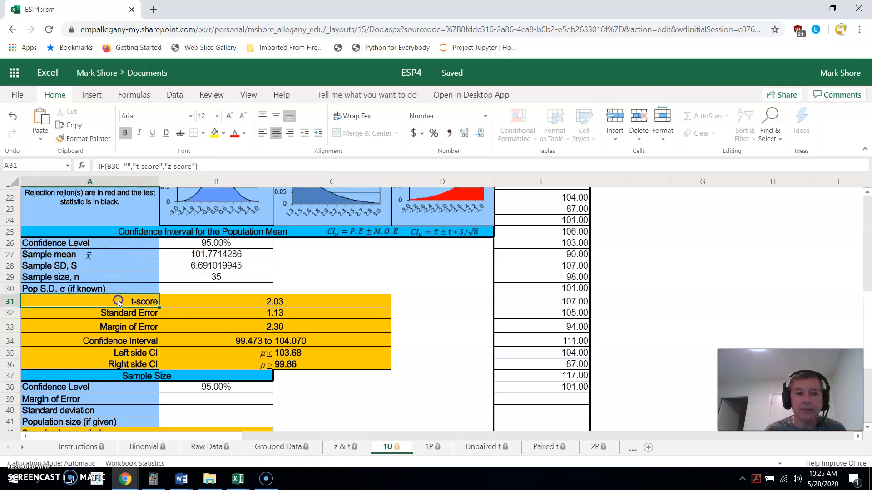
click(262, 302)
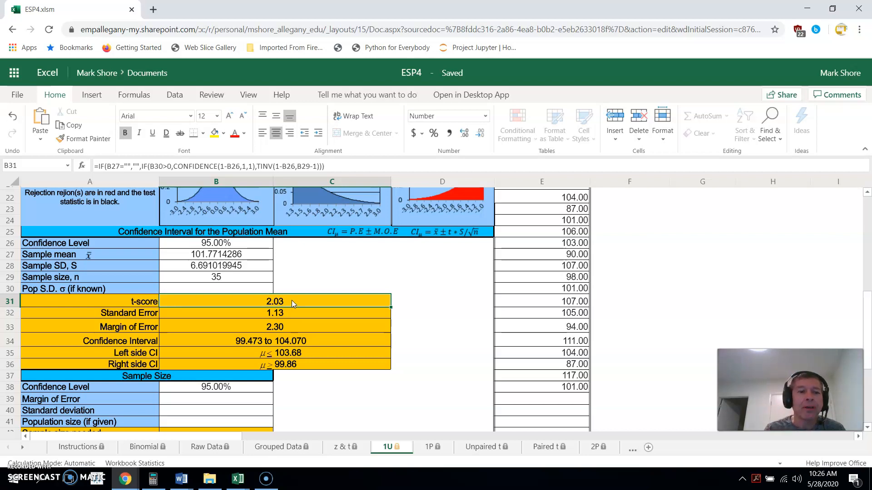
click(246, 311)
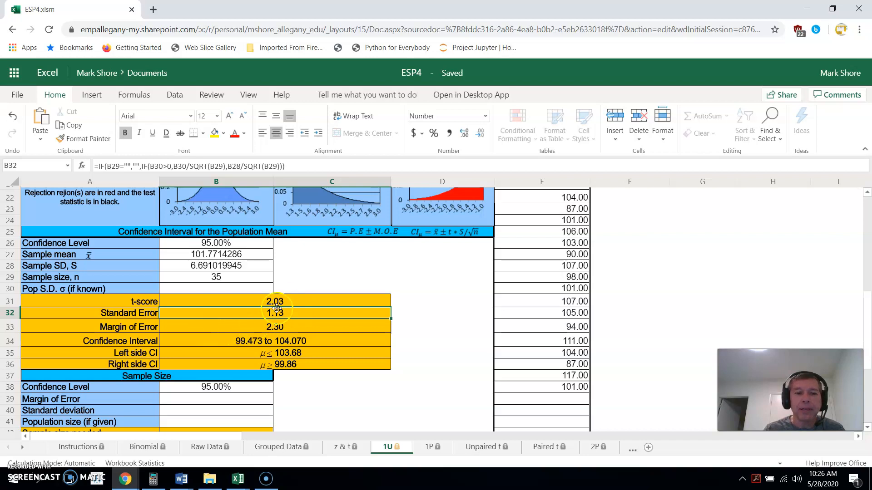
click(291, 299)
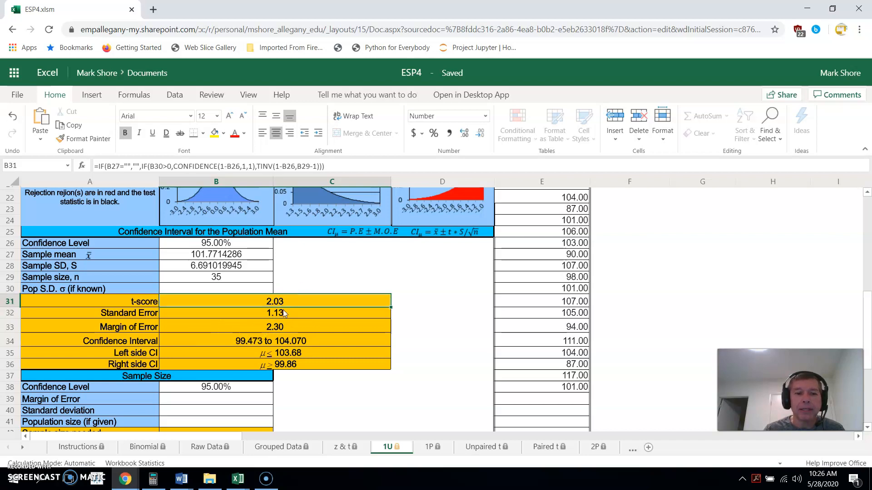
click(284, 312)
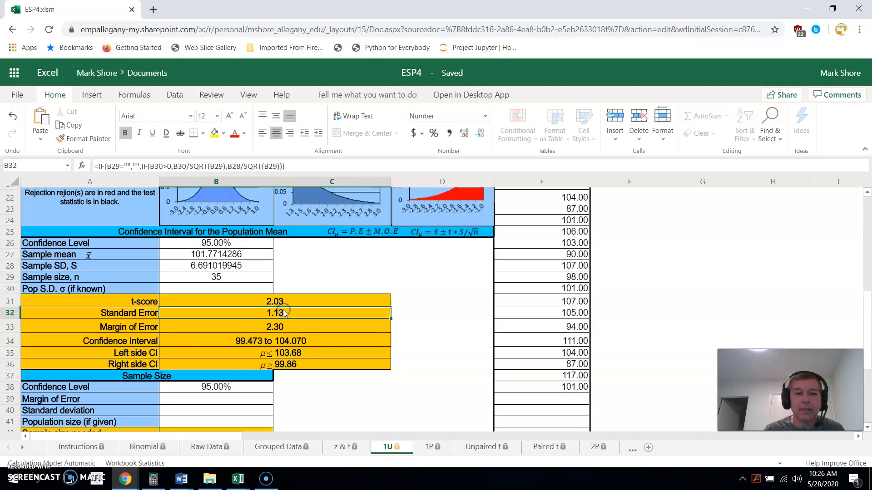
Examine the formulas behind the margin of error and the lower and upper confidence interval bounds
click(252, 326)
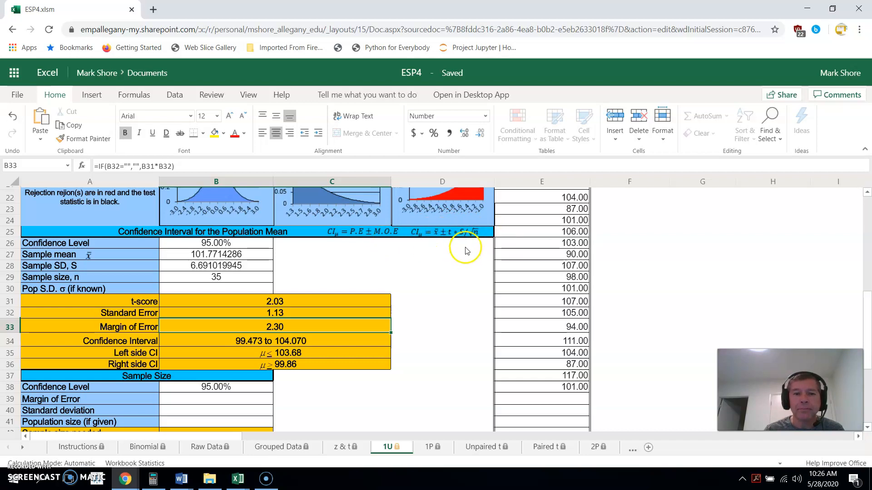
click(223, 256)
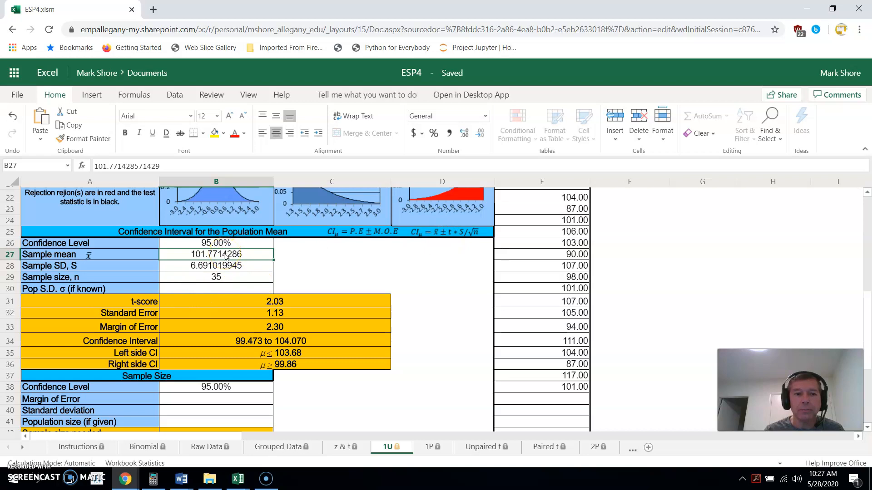
click(287, 325)
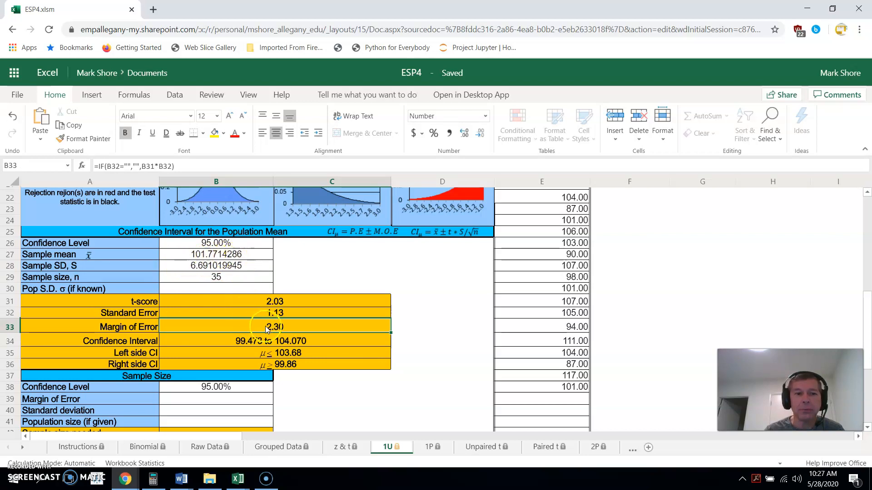
click(252, 340)
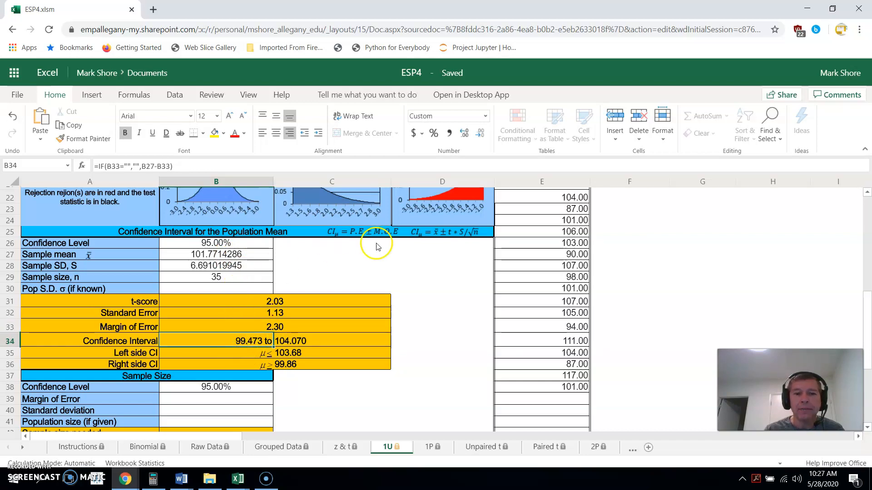
click(230, 243)
click(232, 257)
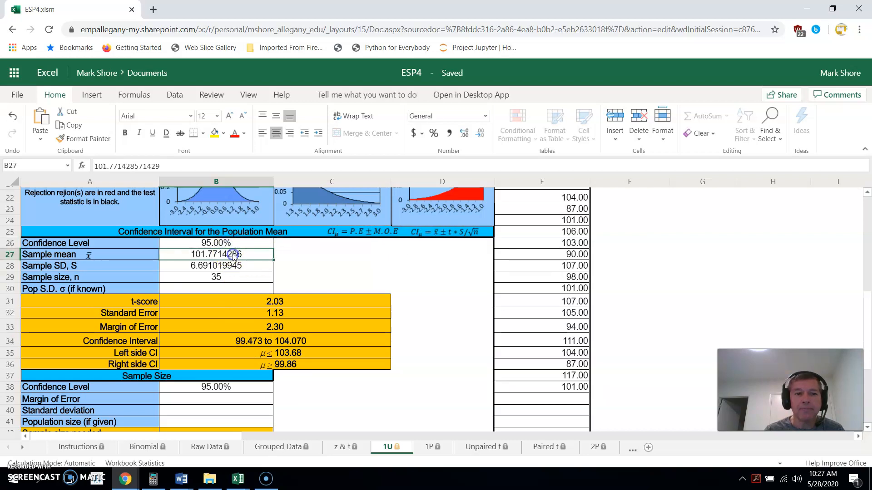
click(286, 327)
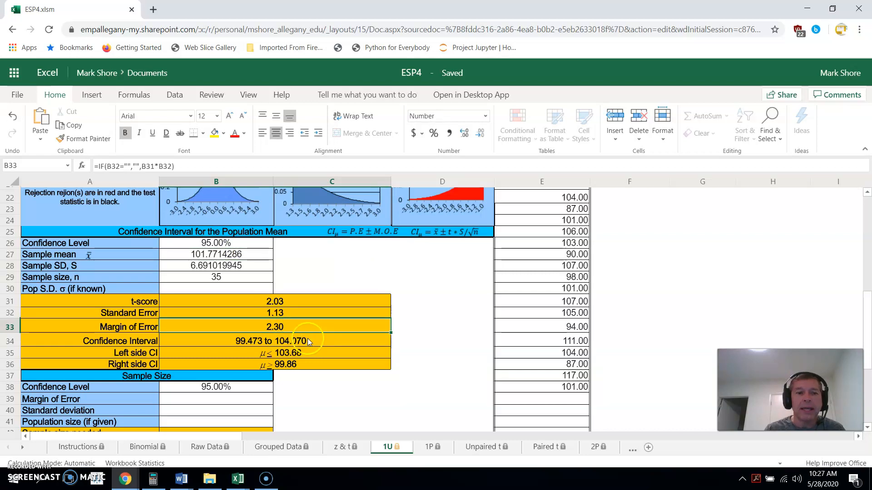
click(207, 337)
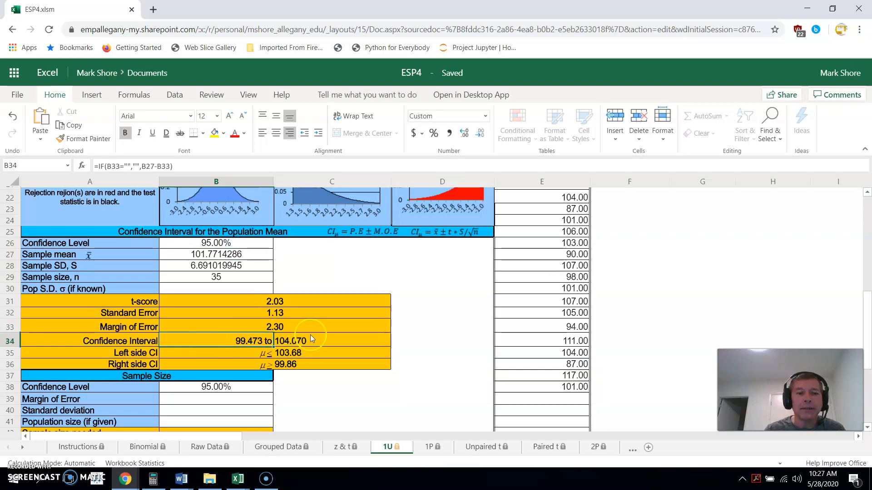
click(339, 339)
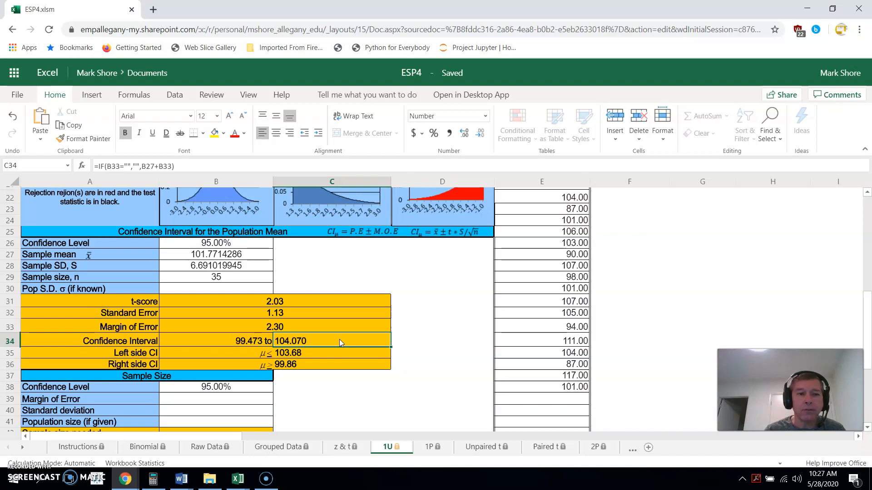
click(231, 341)
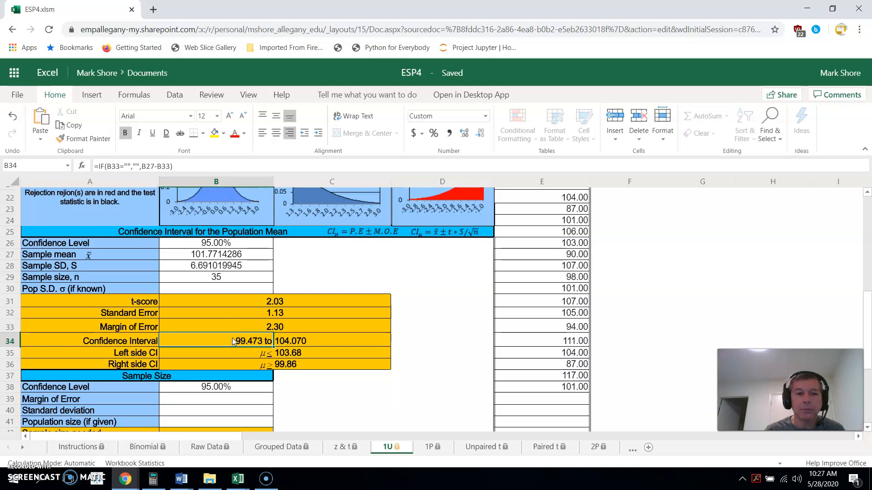
click(320, 339)
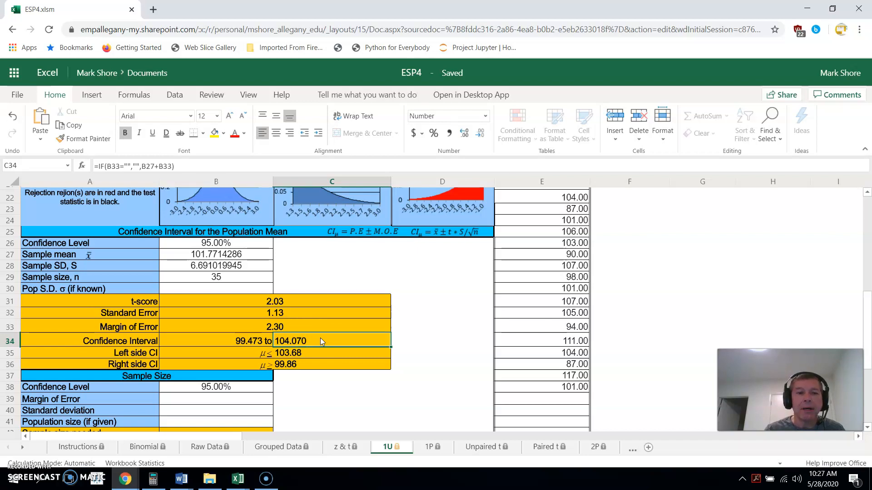
click(210, 255)
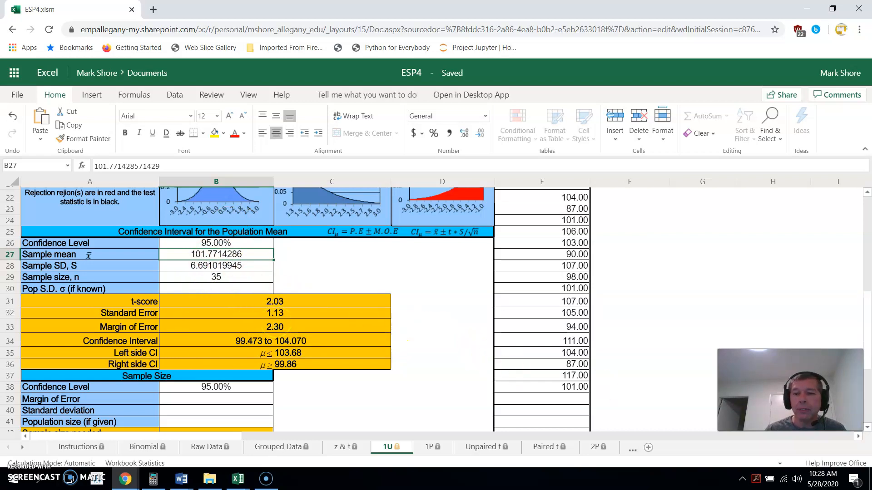
Set the margin of error in the sample size section (B39) to 1
click(867, 428)
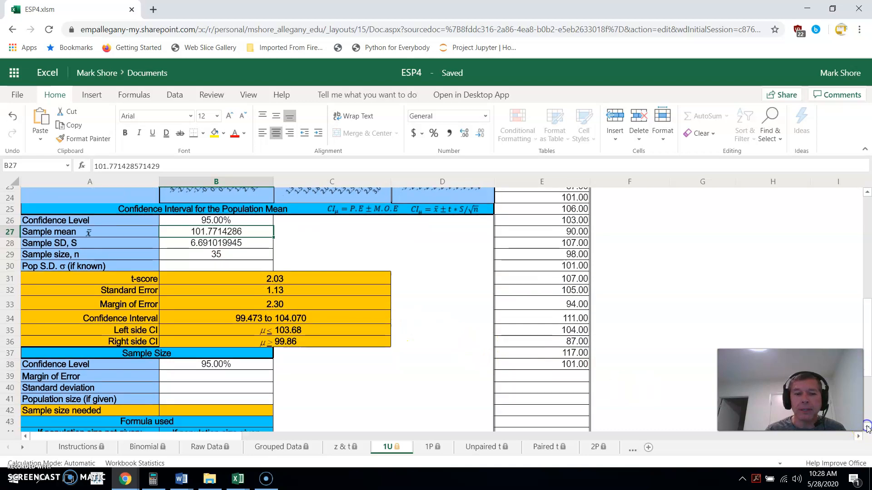
click(867, 428)
click(867, 428)
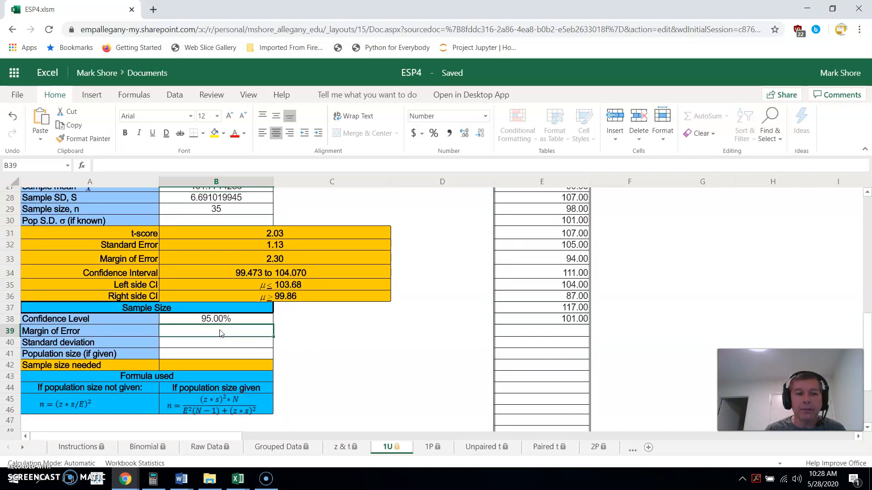
click(200, 343)
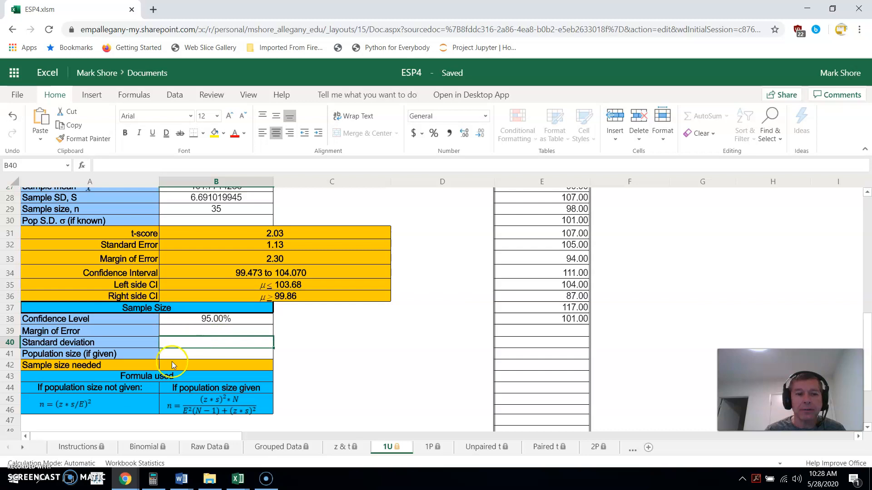
click(867, 192)
click(867, 192)
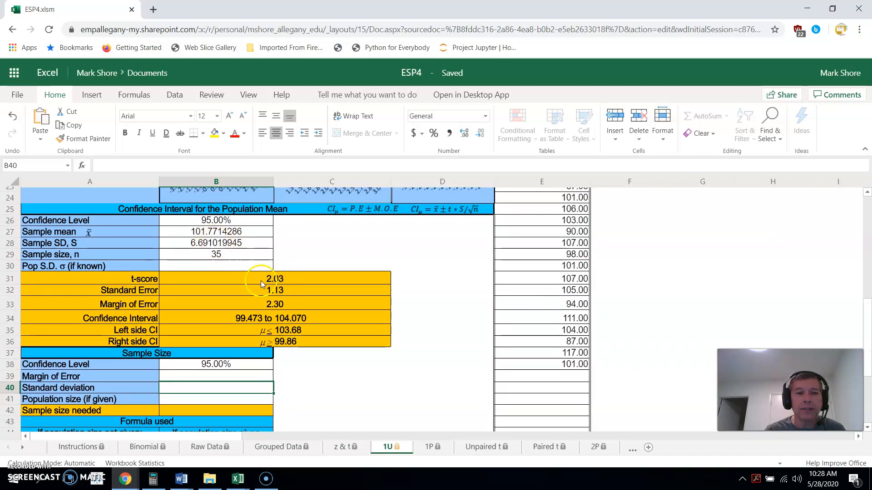
click(280, 304)
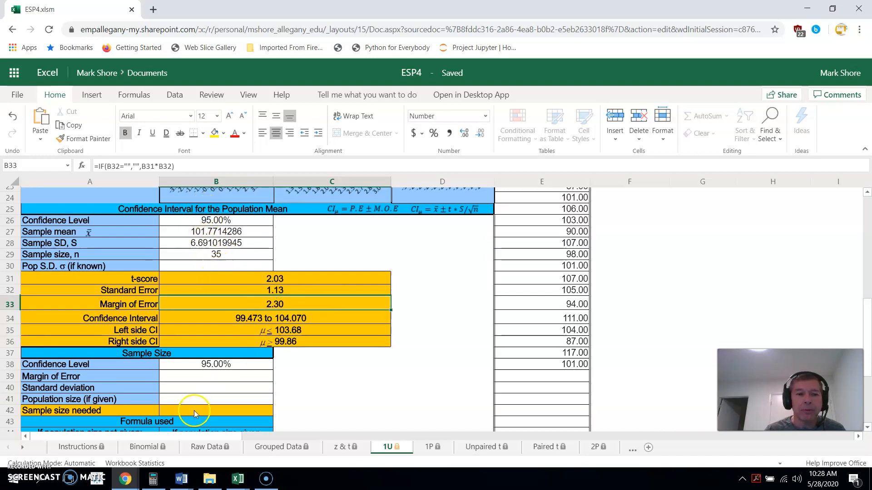
click(240, 367)
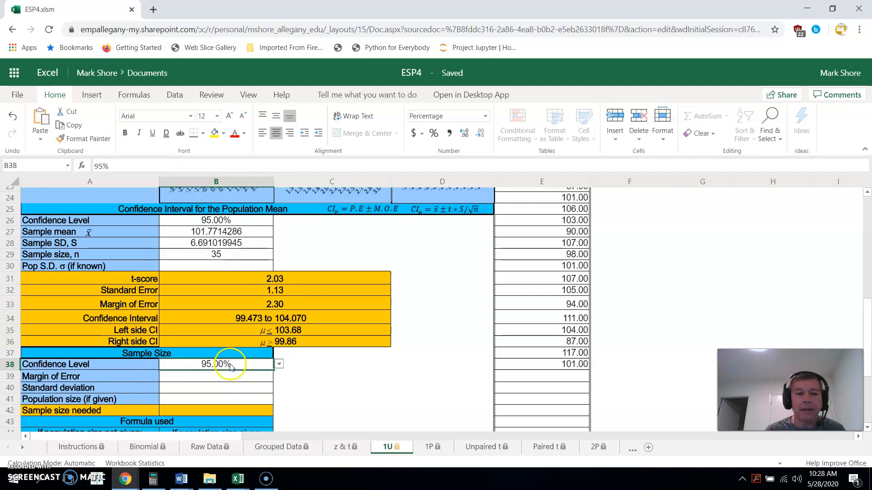
click(203, 377)
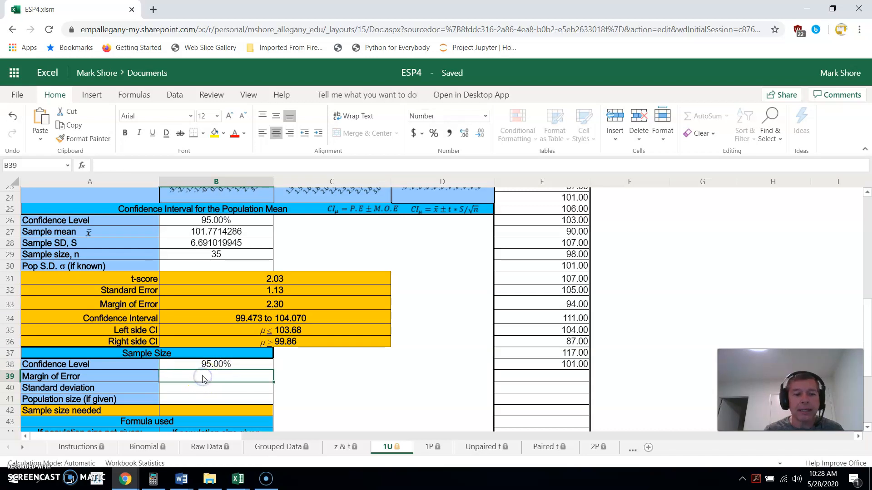
text(1)
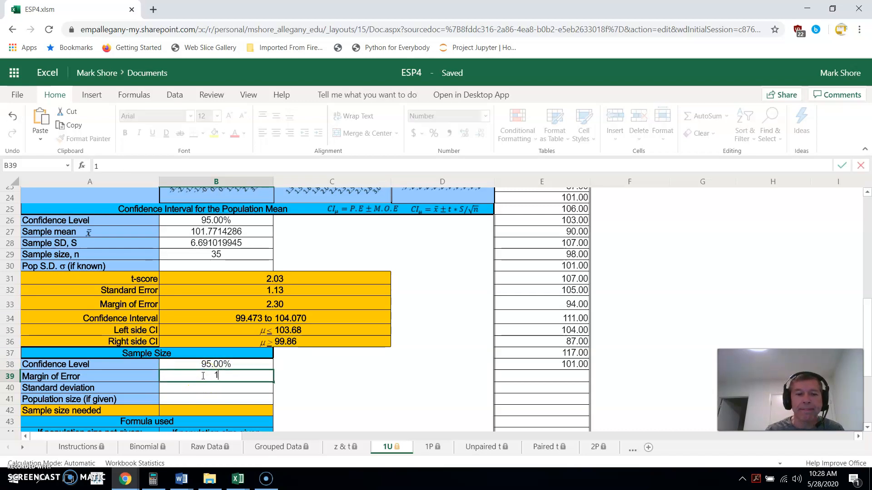
key(Return)
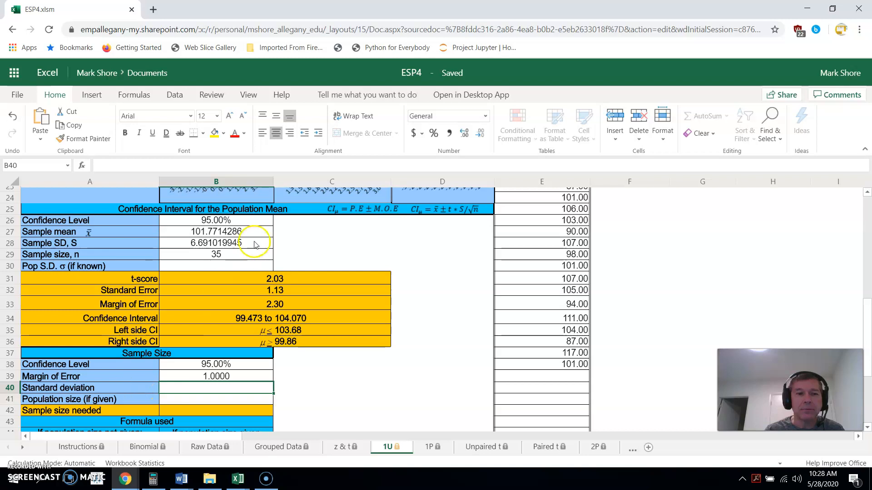
Link the sample size section's standard deviation cell B40 to the sample SD in B28 with a formula
click(236, 245)
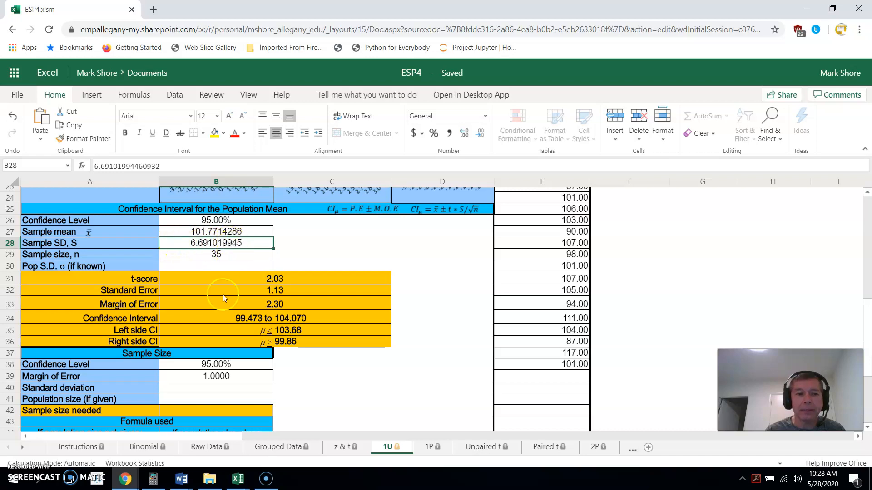
click(202, 387)
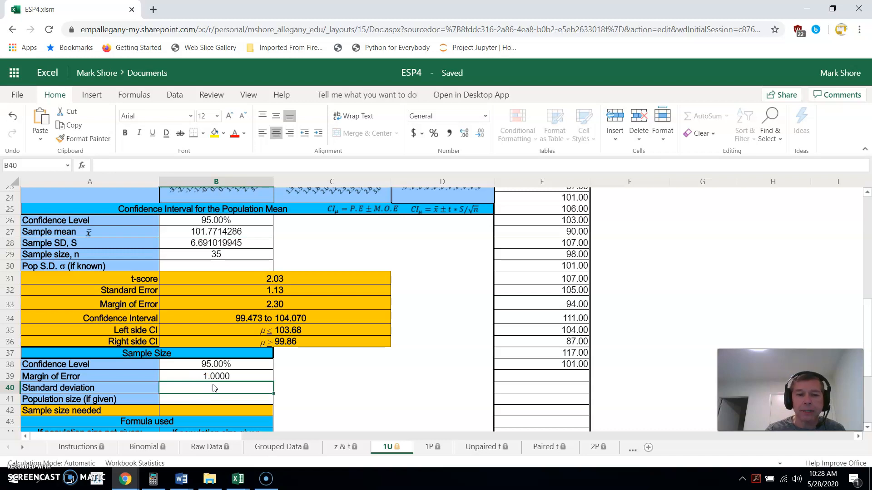
text(=)
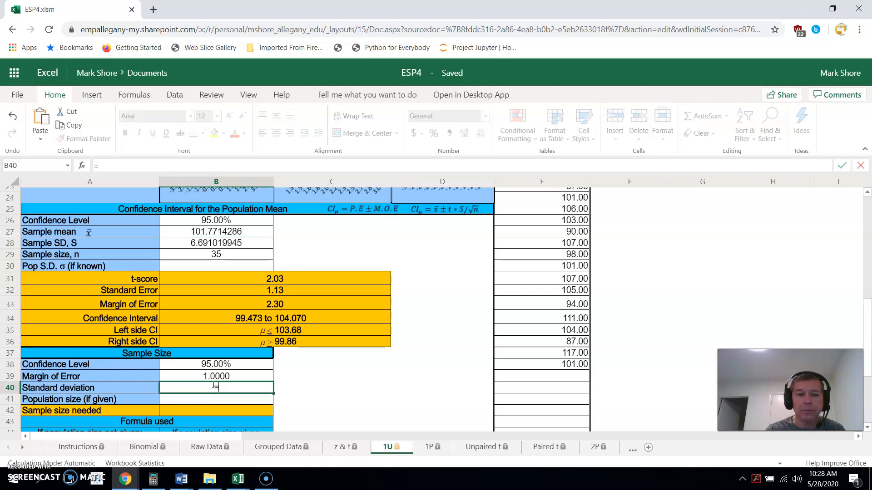
click(212, 244)
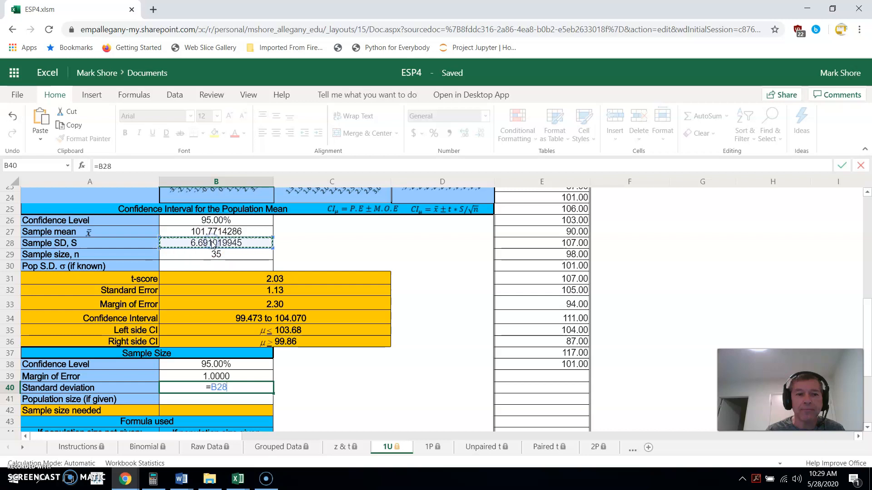
key(Return)
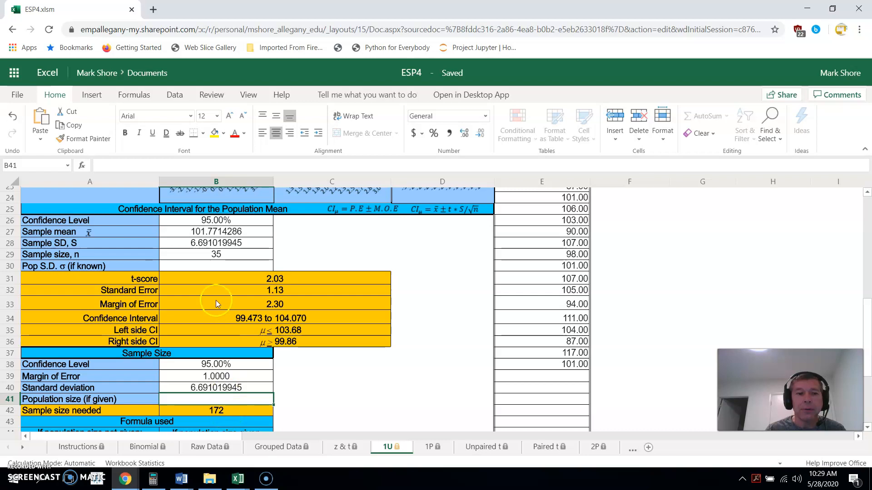
Set the confidence interval's sample size n in B29 to 172, the required sample size
click(220, 254)
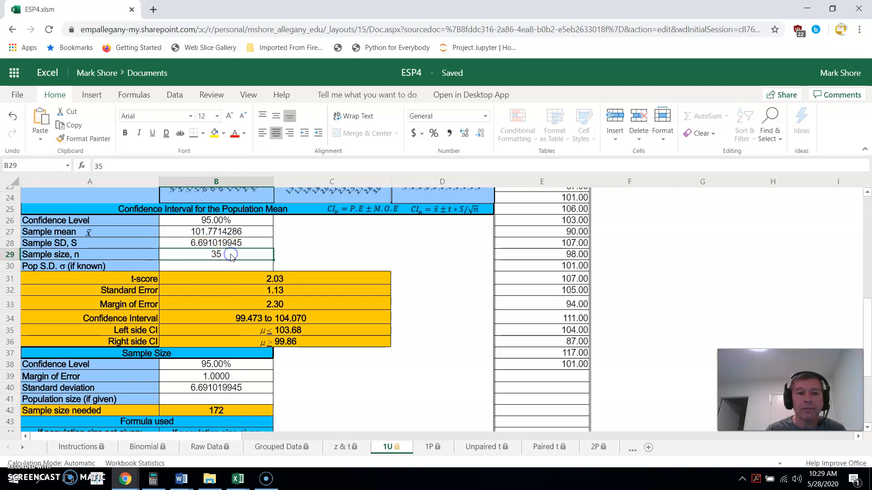
click(228, 410)
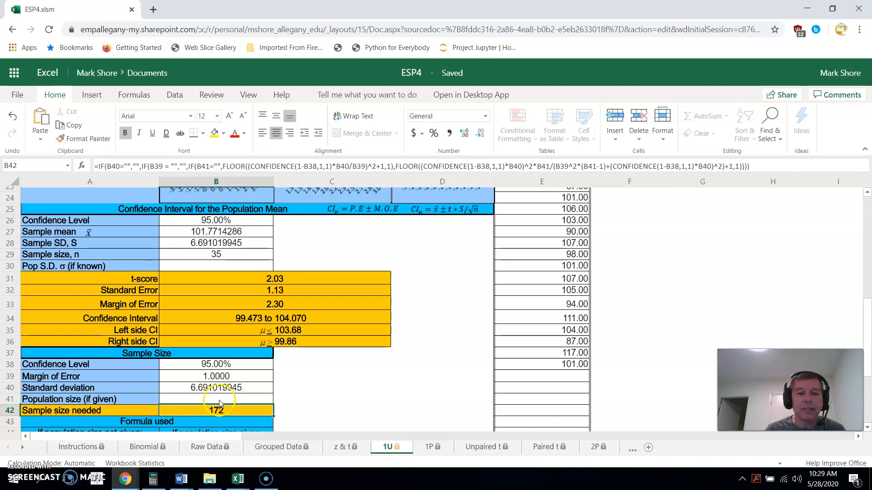
click(219, 399)
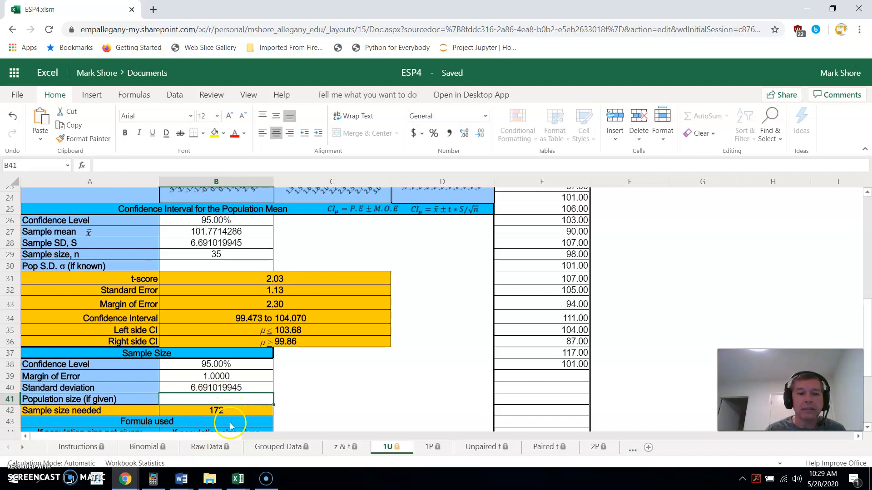
click(210, 376)
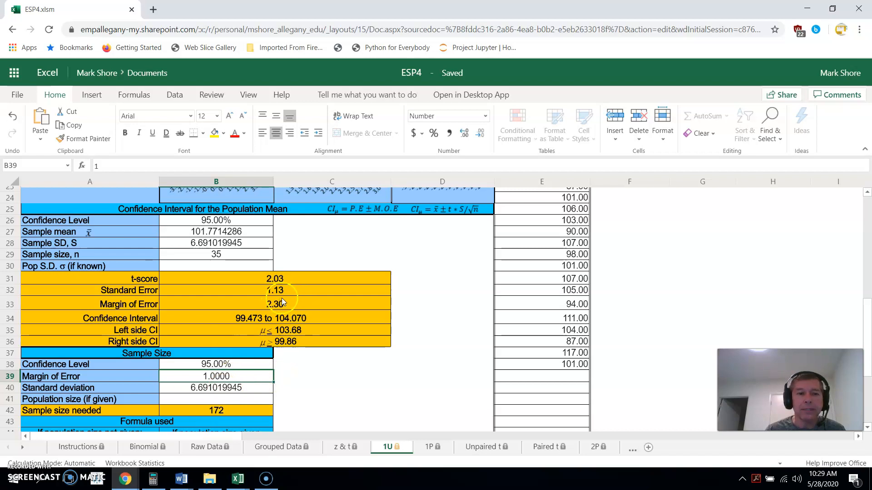
click(230, 222)
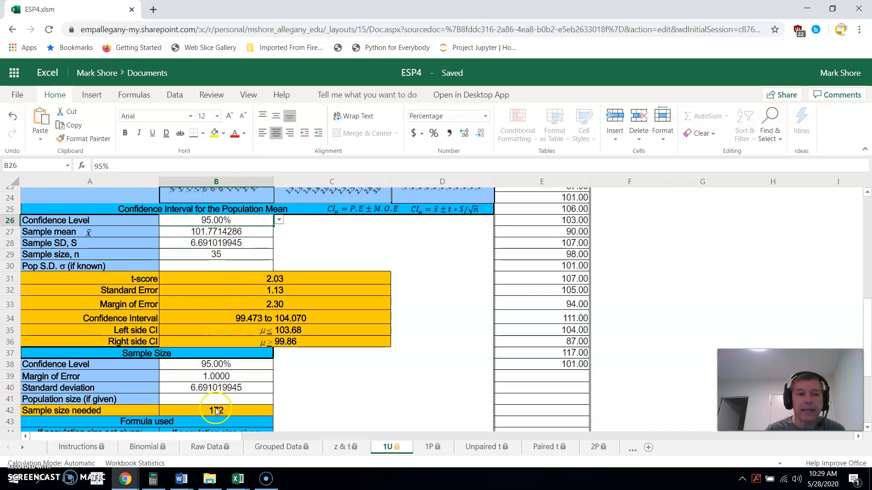
click(220, 255)
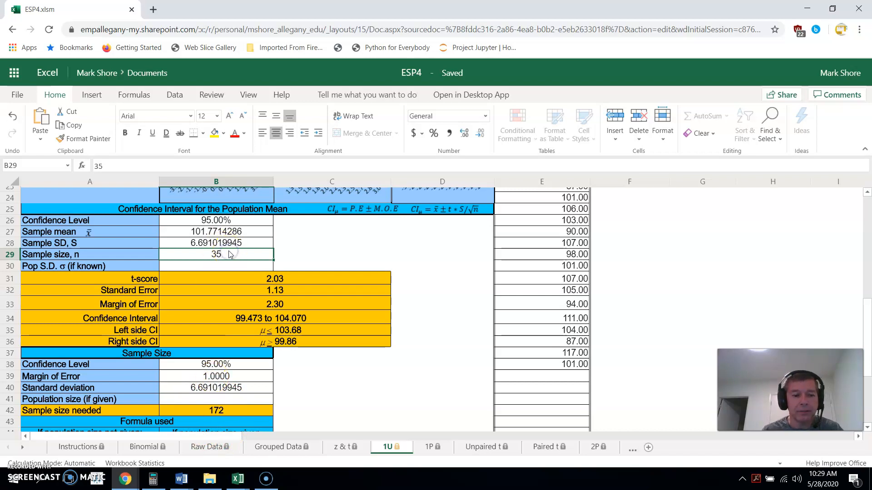
text(172)
key(Return)
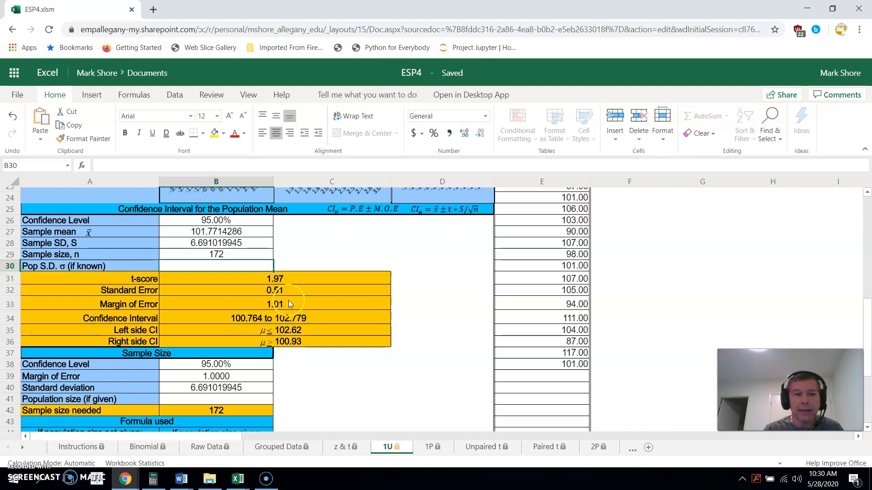
Change the sample size n in B29 to 173
click(237, 254)
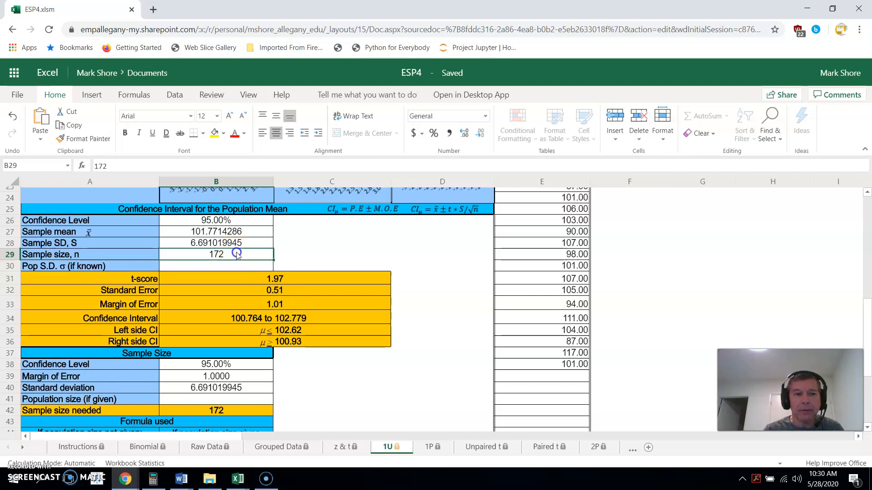
text(17)
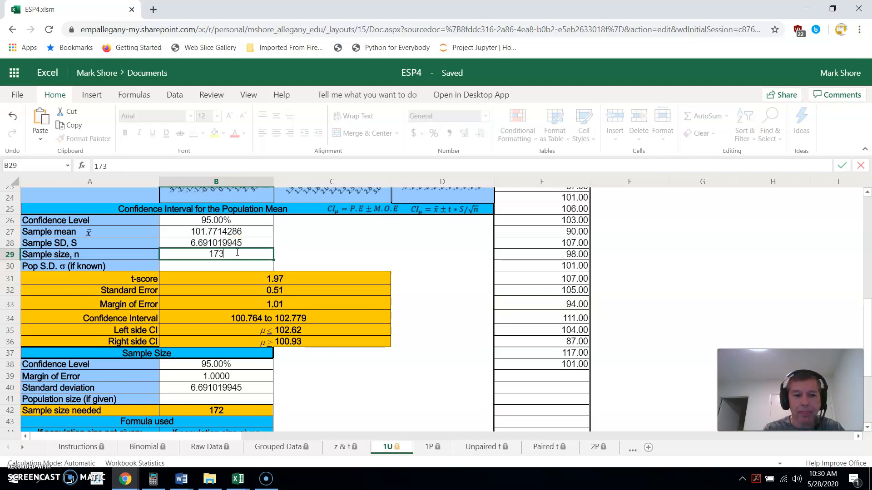
key(Return)
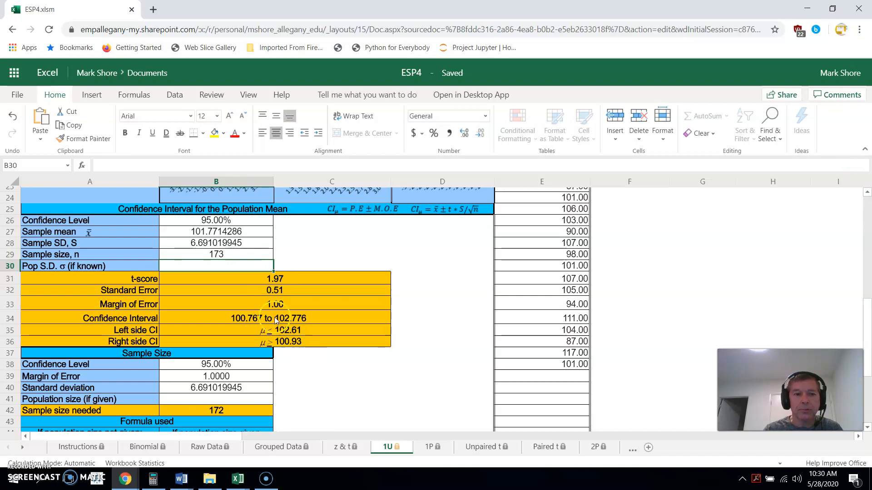